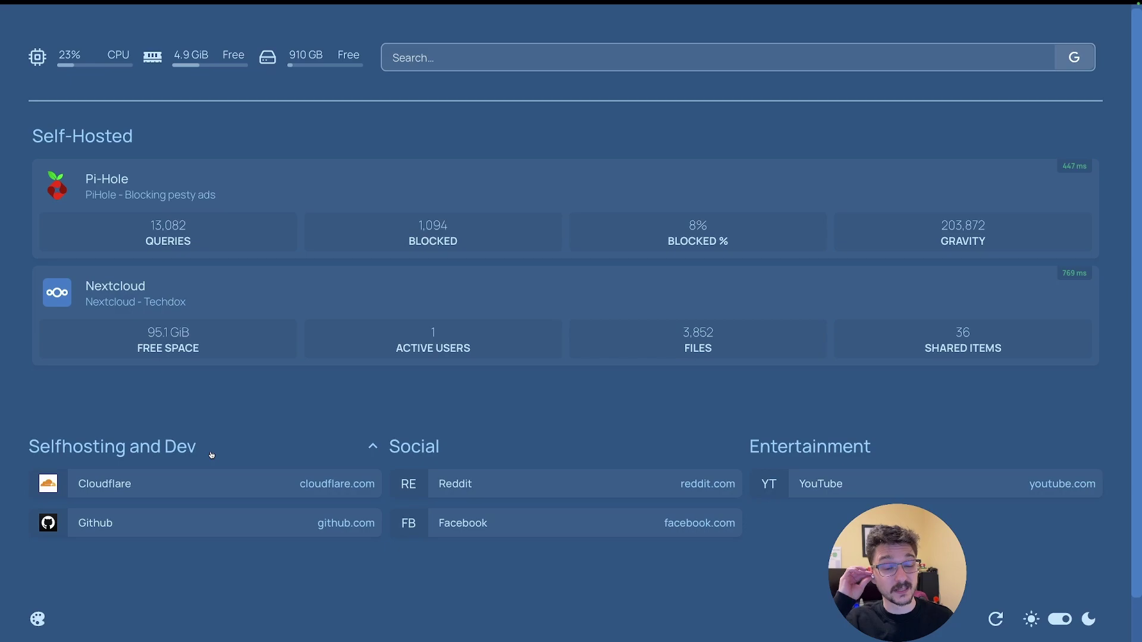
left_click(1058, 620)
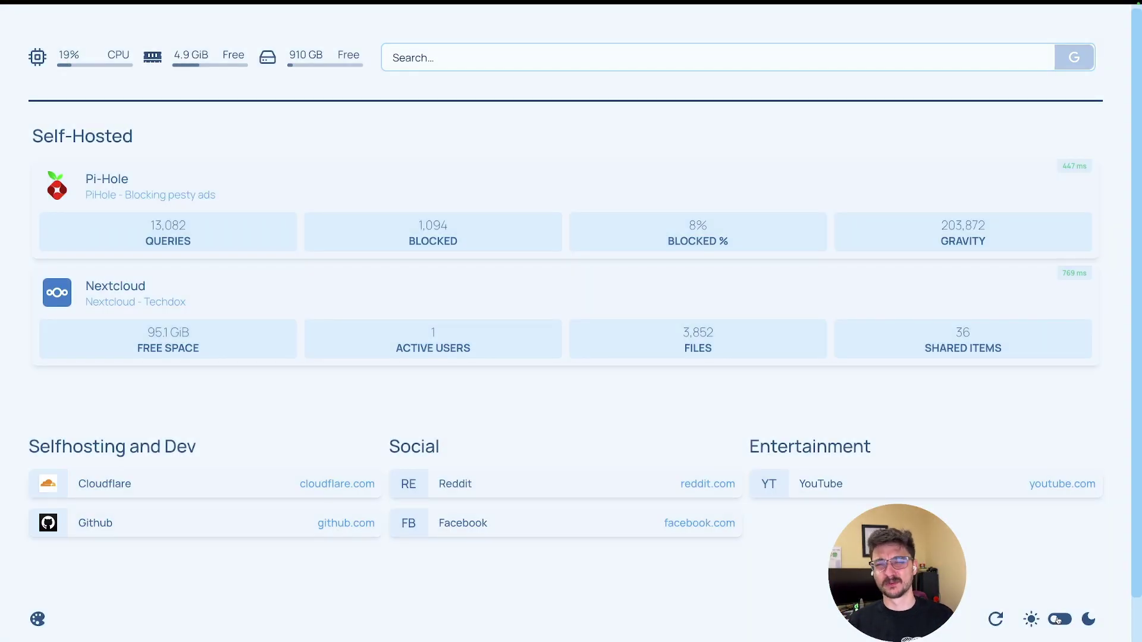
left_click(1058, 620)
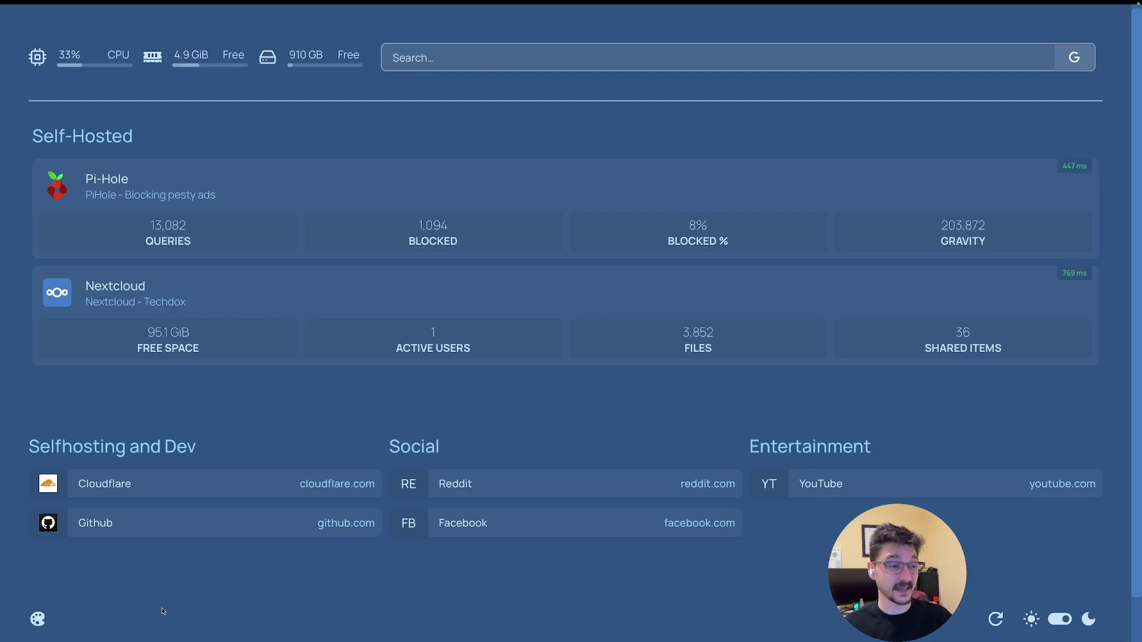
left_click(37, 619)
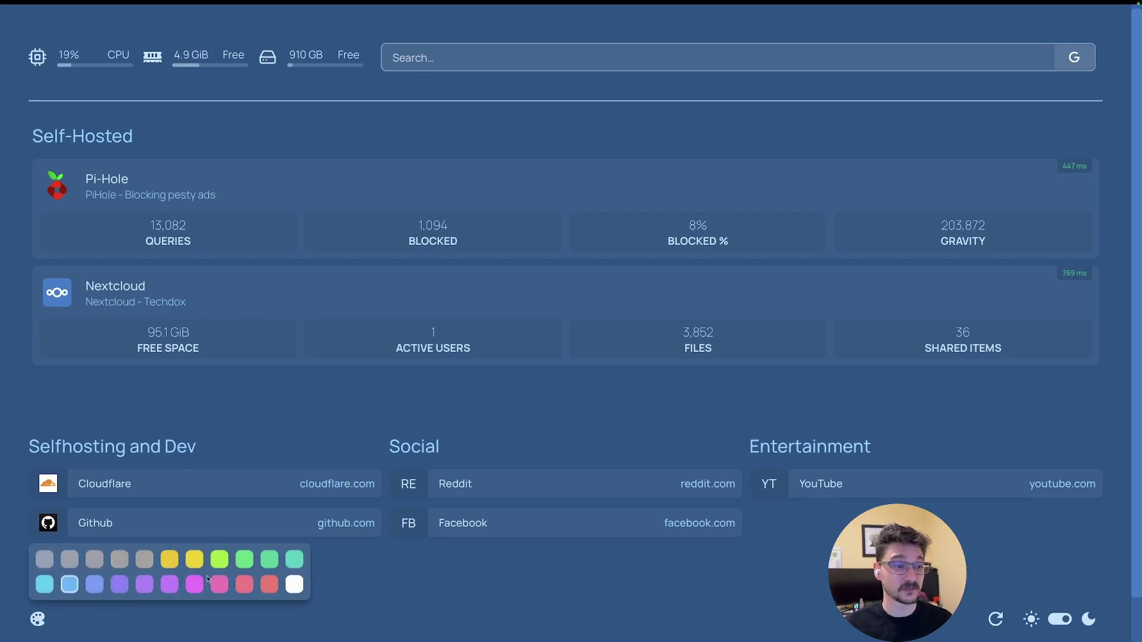
left_click(172, 585)
left_click(189, 559)
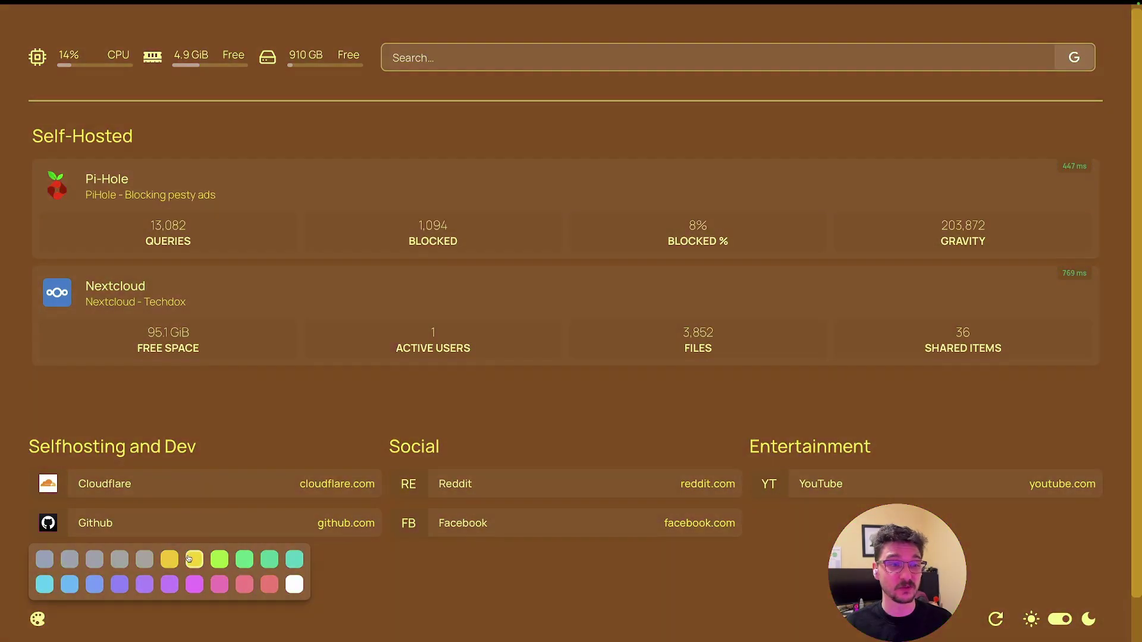
left_click(70, 585)
left_click(470, 570)
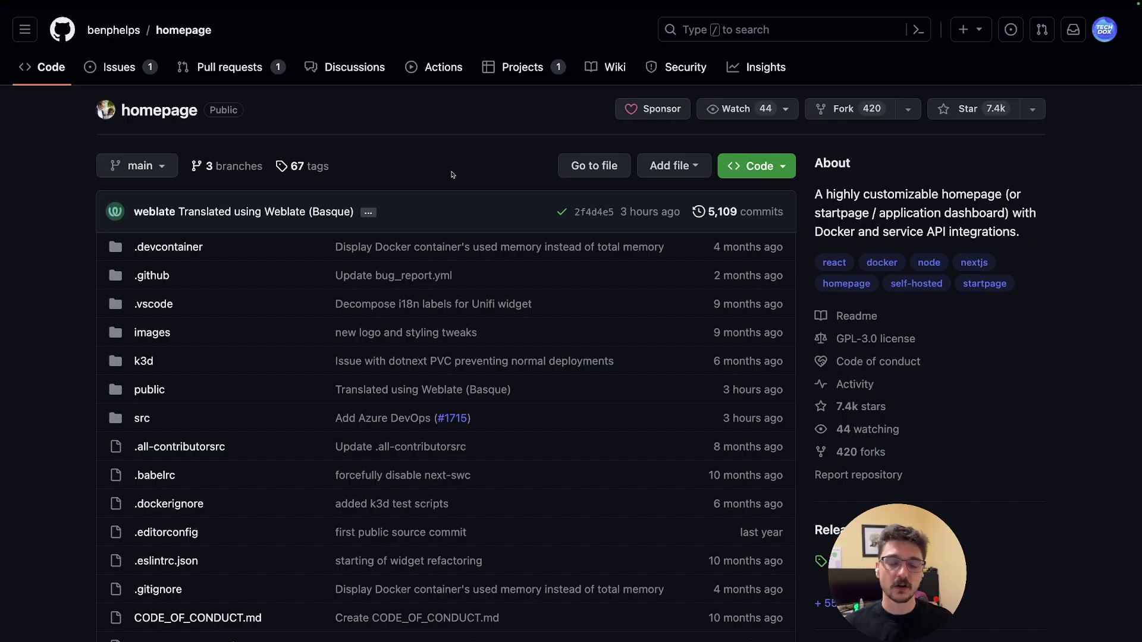
Step: Scroll the README down to Getting Started and highlight the docker compose example
scroll(451, 175, "down", 8)
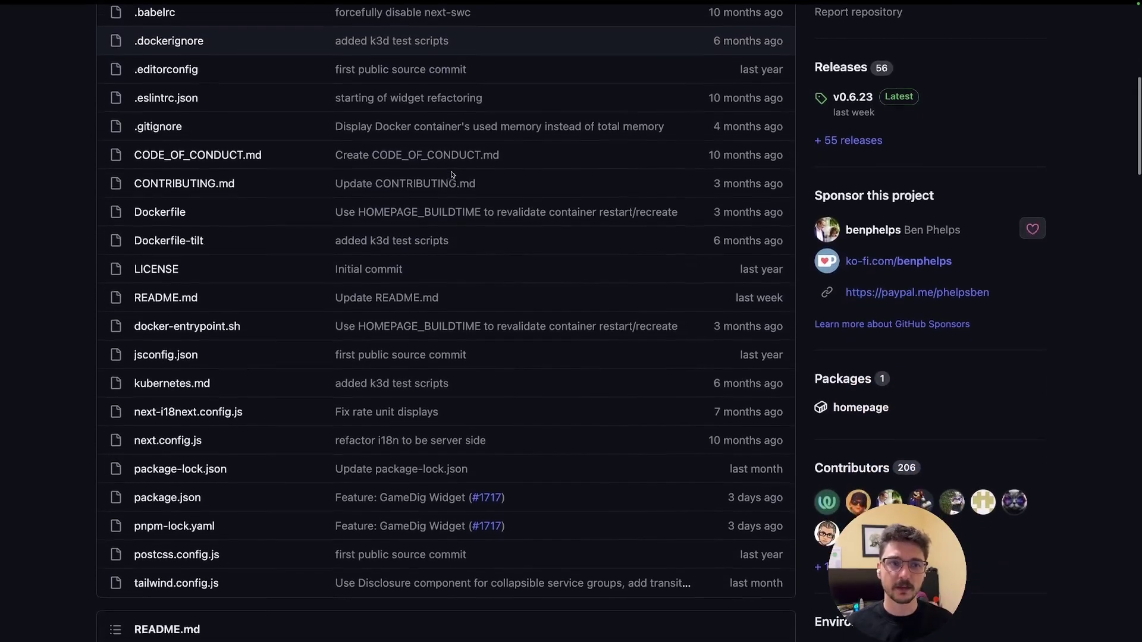
scroll(452, 174, "down", 10)
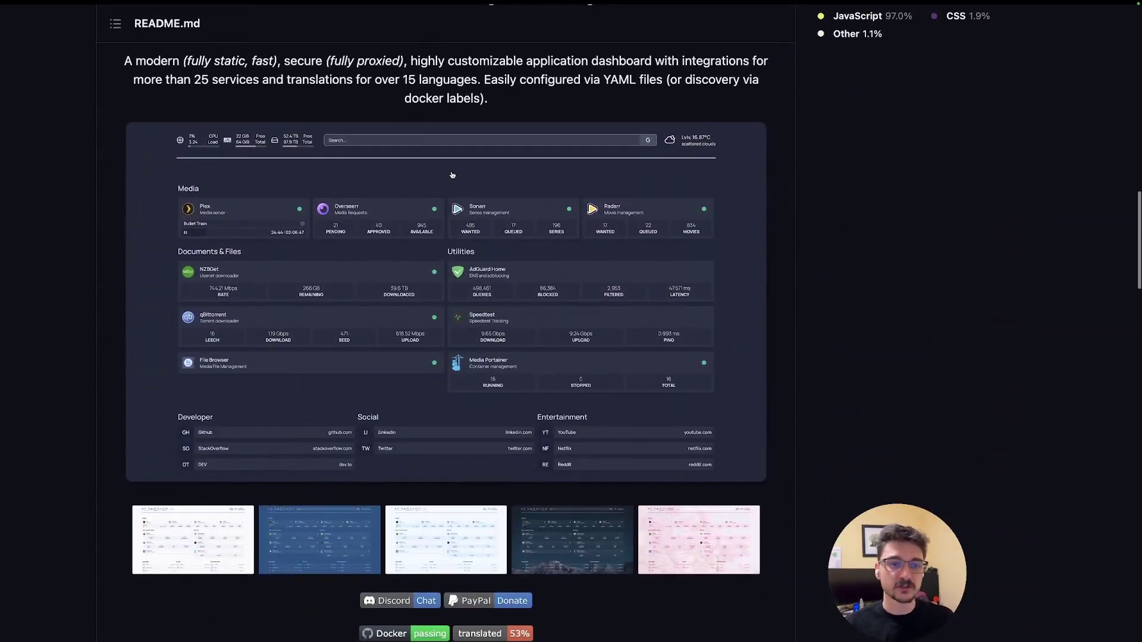
scroll(451, 174, "down", 1)
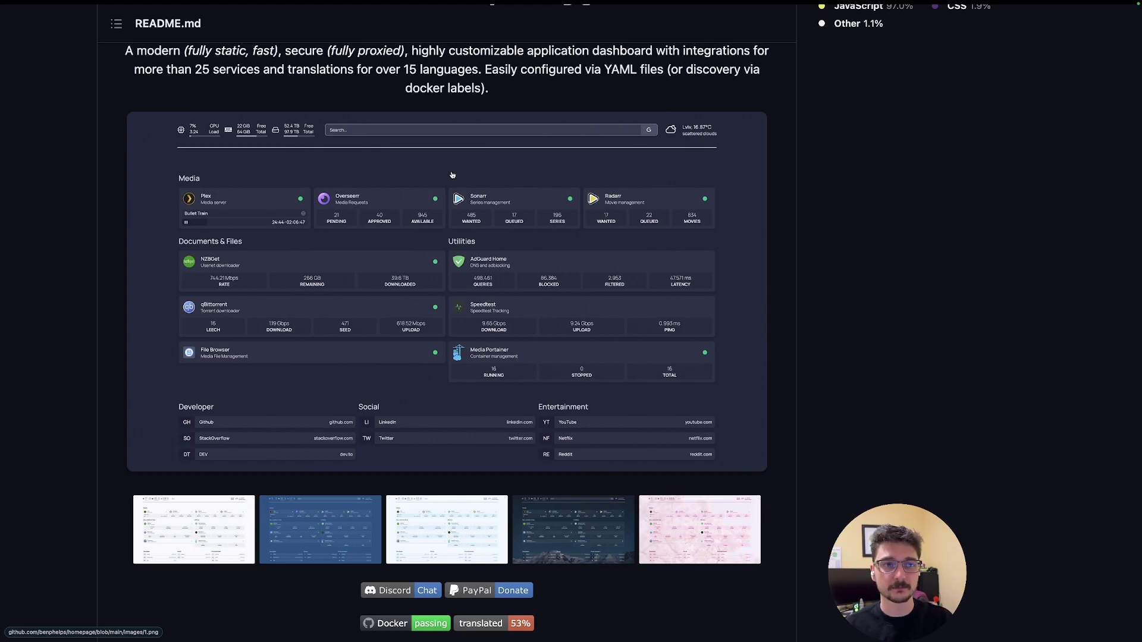
scroll(451, 174, "down", 15)
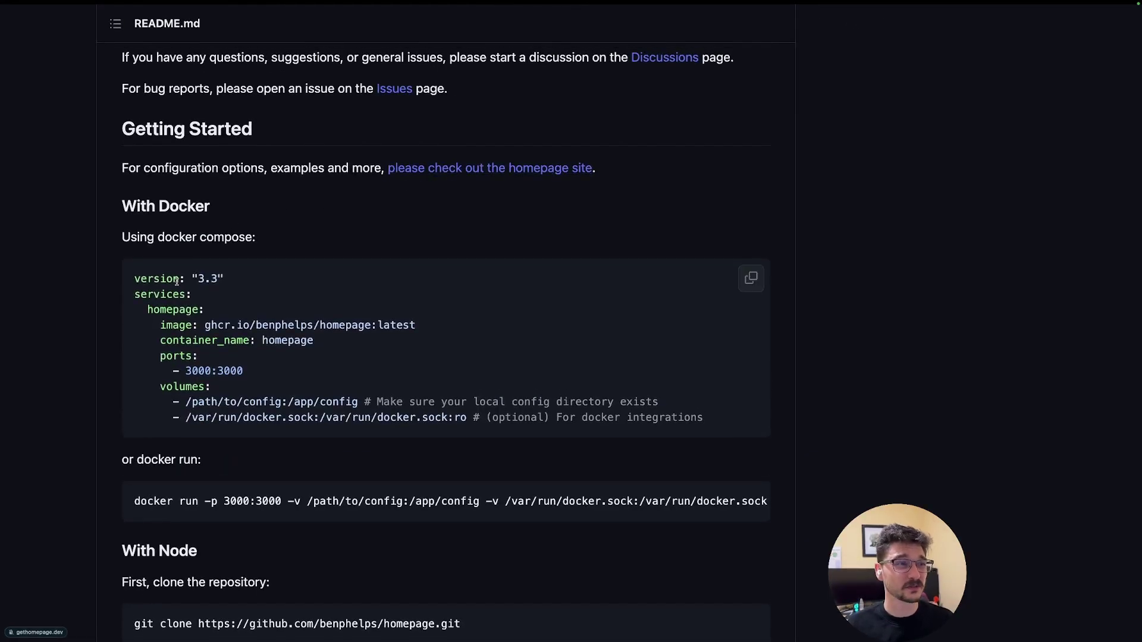
left_click_drag(134, 279, 701, 431)
left_click(667, 418)
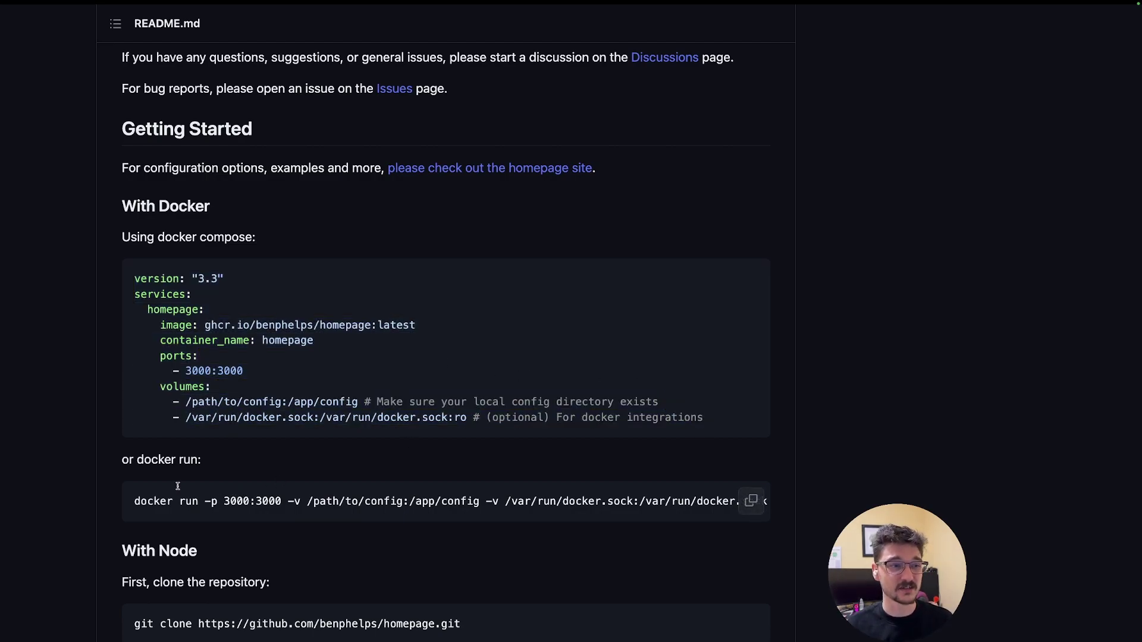
Step: Highlight the /path/to/config host path, the docker.sock volume line and the docker run command
double_click(255, 404)
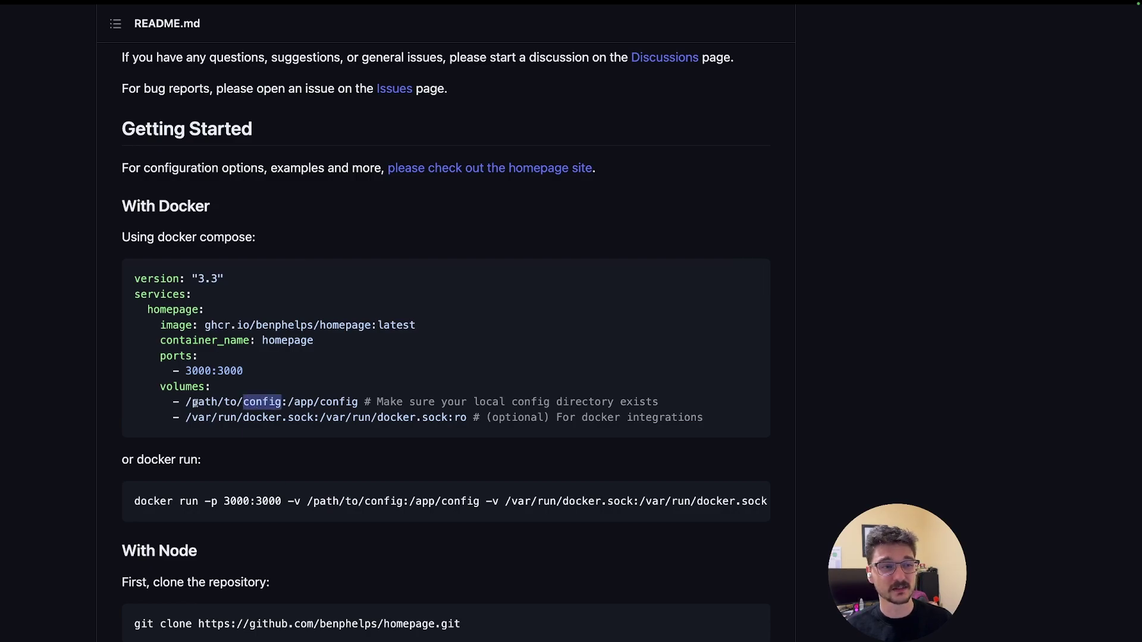
left_click_drag(188, 403, 279, 404)
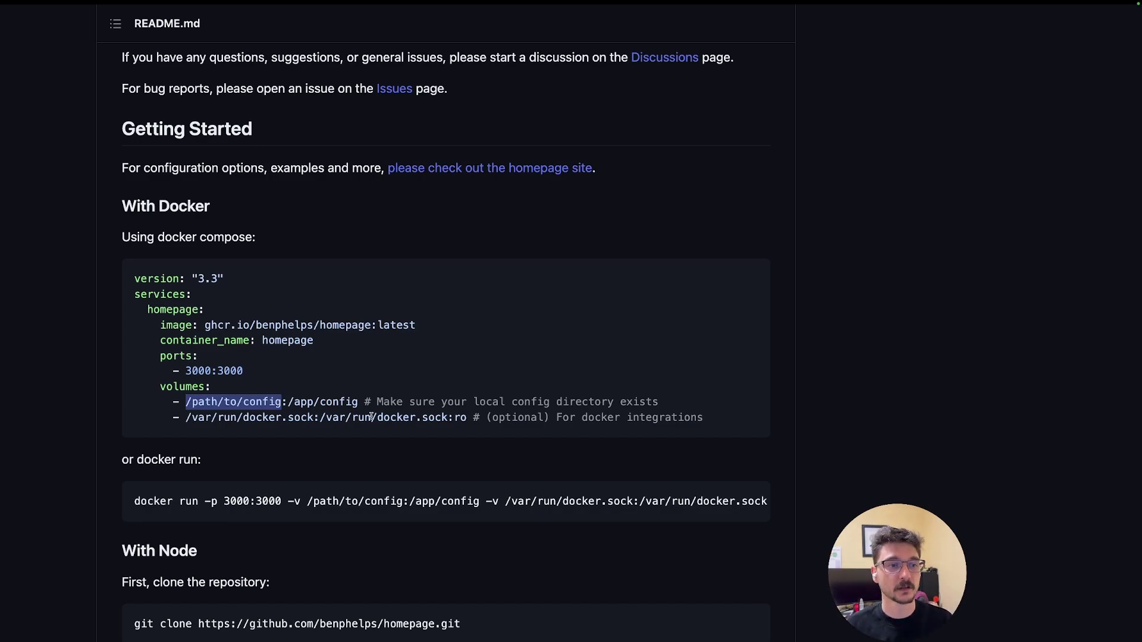
triple_click(325, 417)
left_click(326, 417)
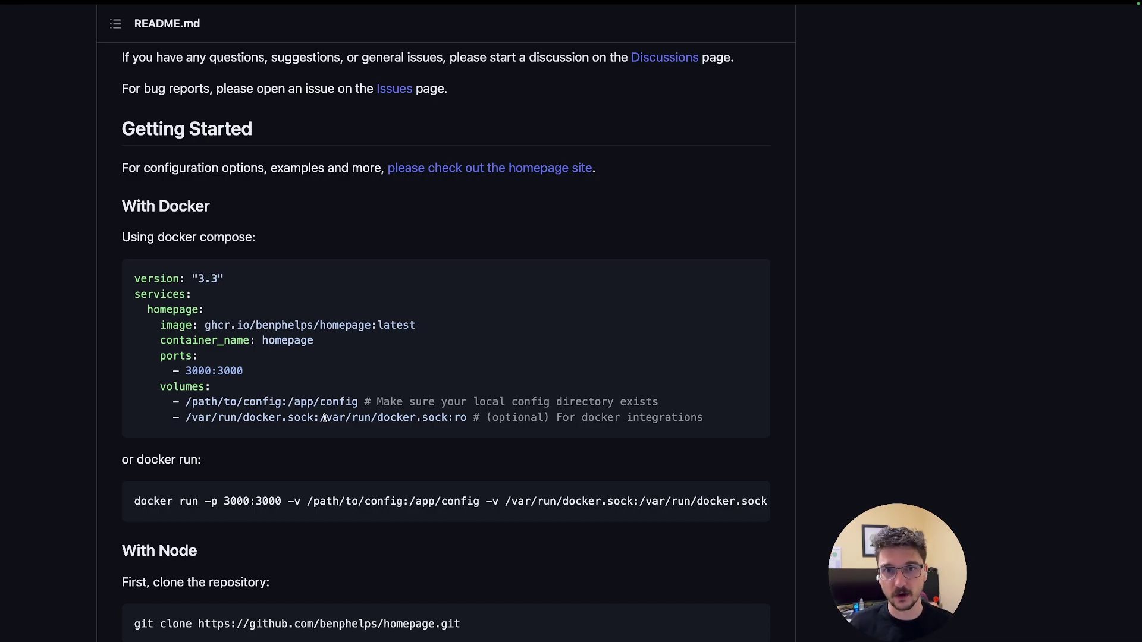
triple_click(366, 502)
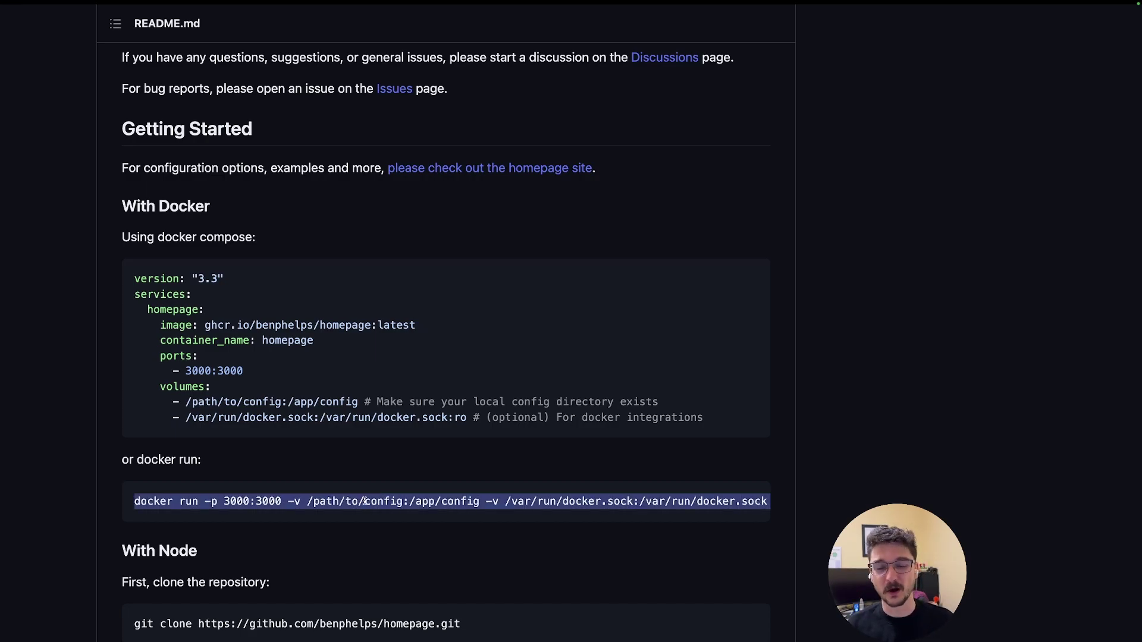
left_click(383, 496)
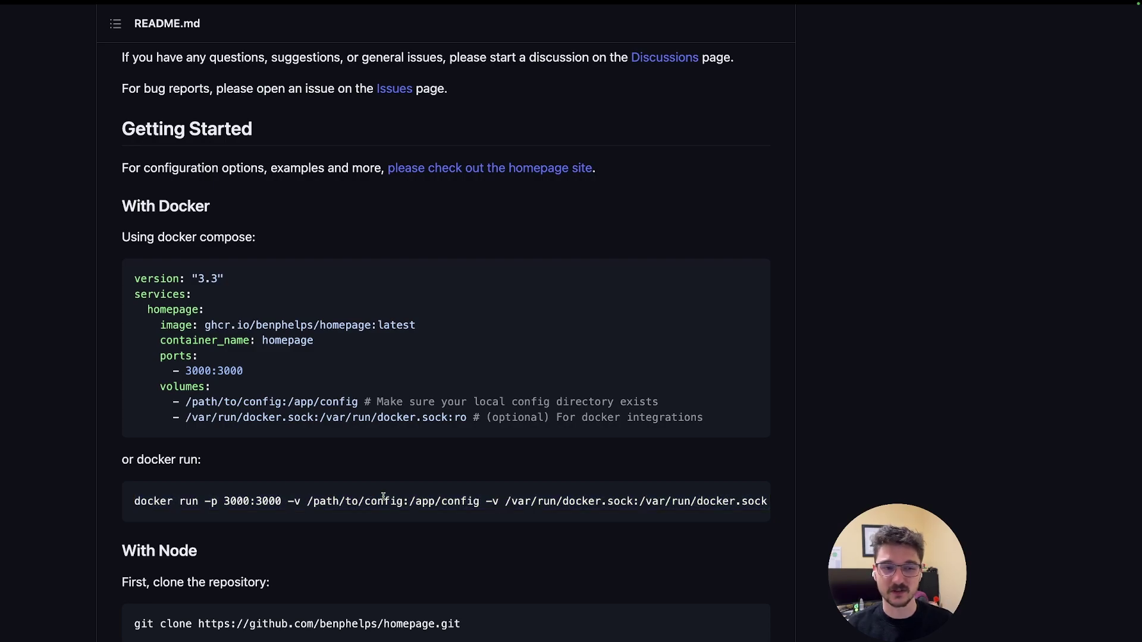
scroll(383, 496, "down", 3)
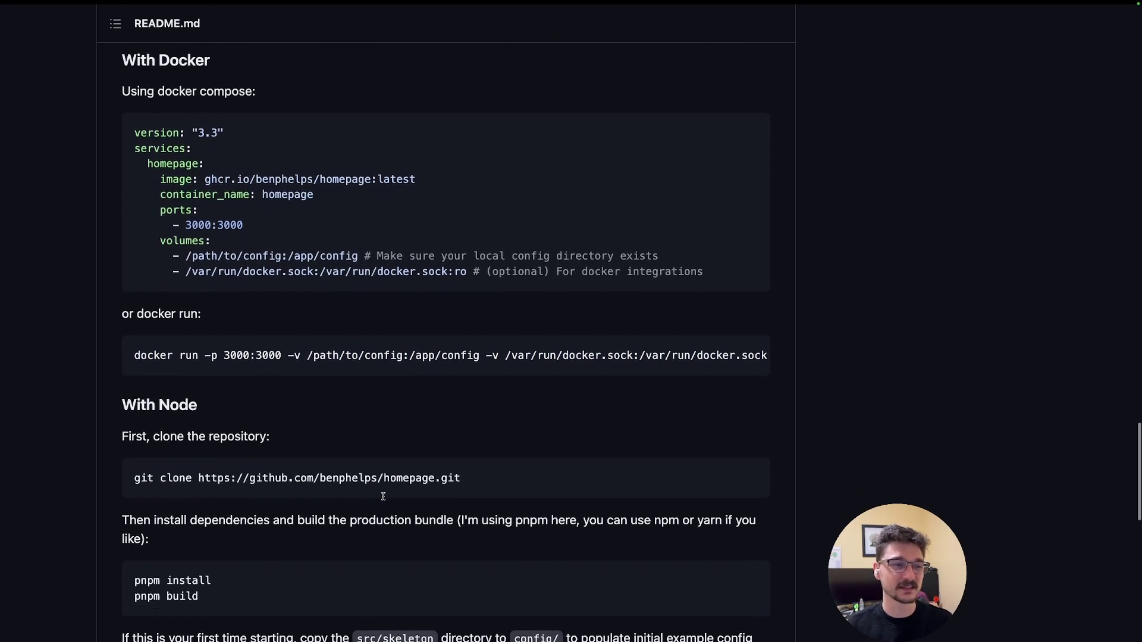
scroll(383, 500, "up", 4)
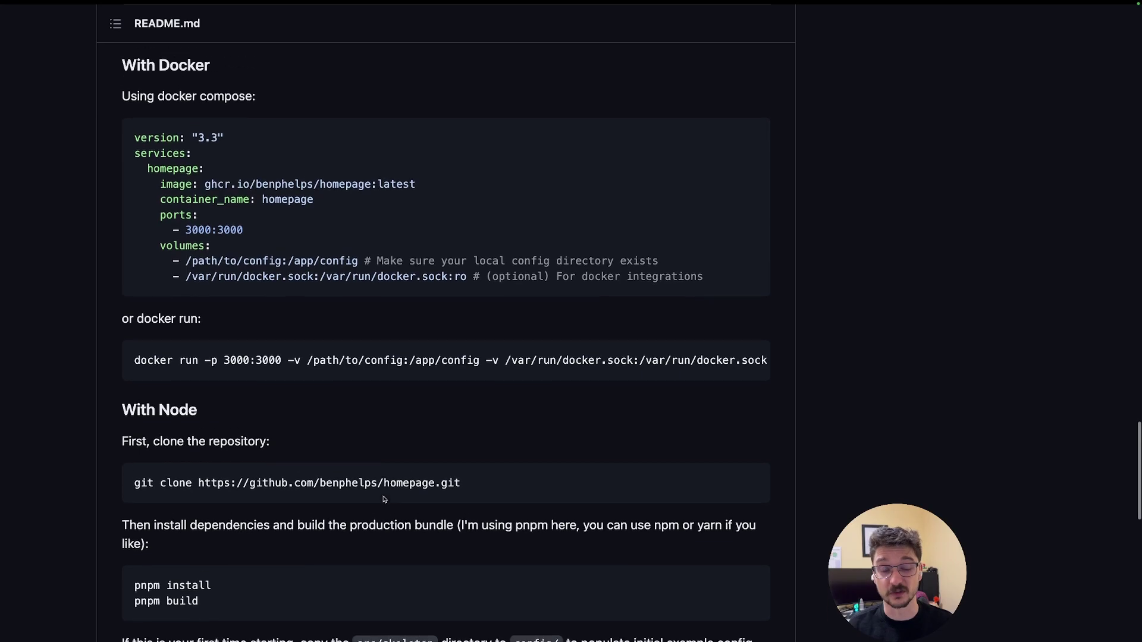
scroll(384, 499, "up", 1)
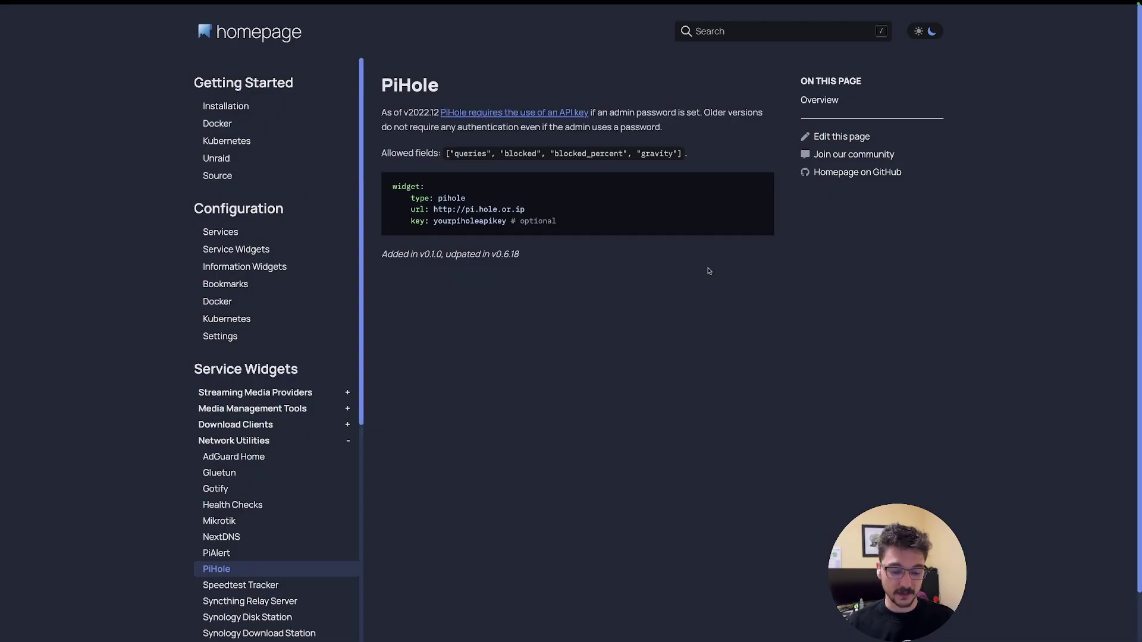
Step: Zoom the documentation to 150% and open the Speedtest Tracker widget page
key("ctrl+plus")
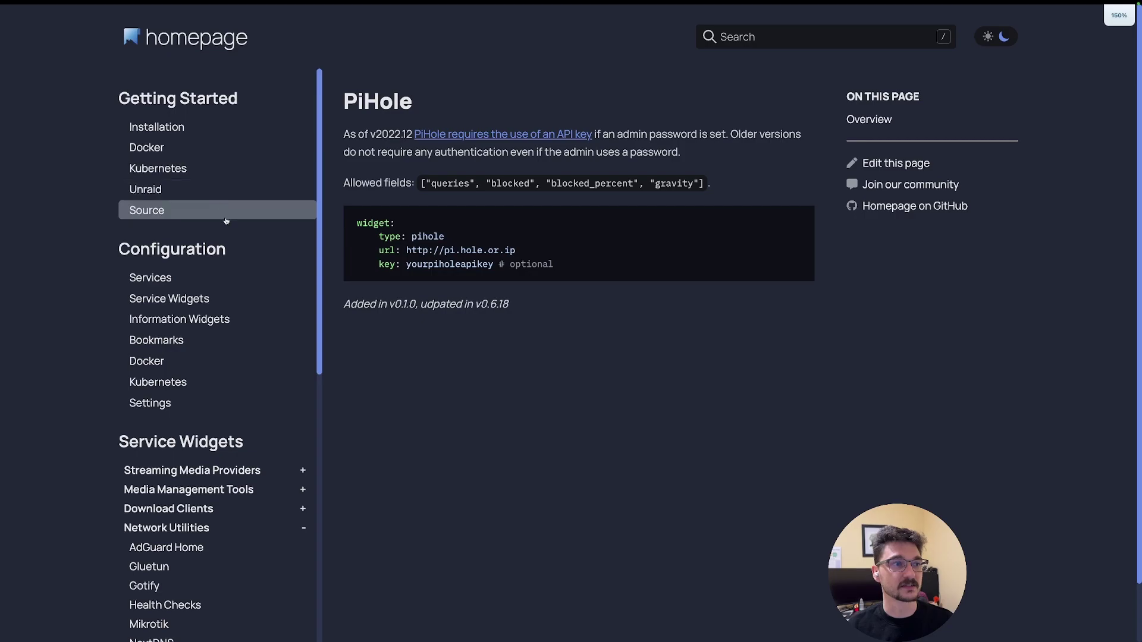
scroll(226, 221, "down", 2)
scroll(184, 271, "down", 3)
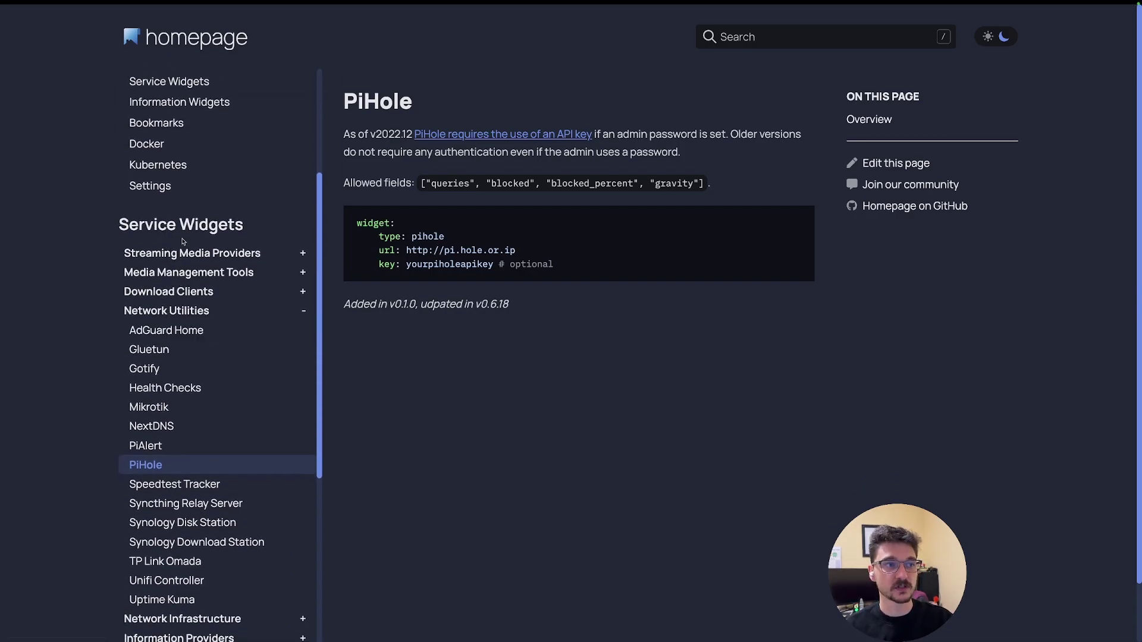
scroll(209, 320, "down", 1)
scroll(208, 320, "down", 1)
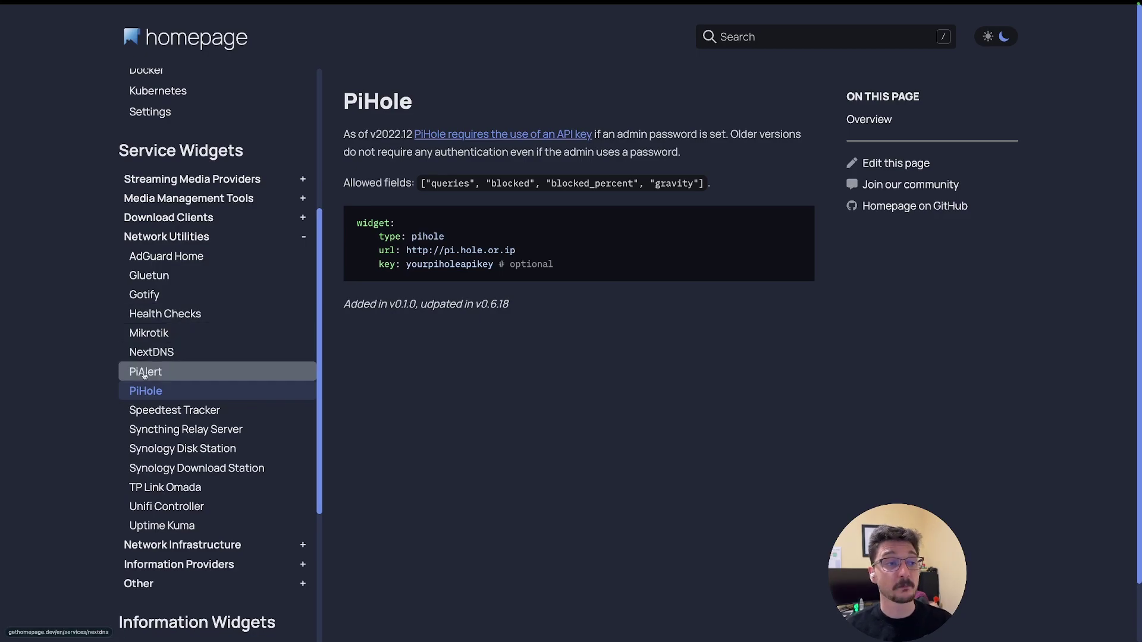
left_click(169, 411)
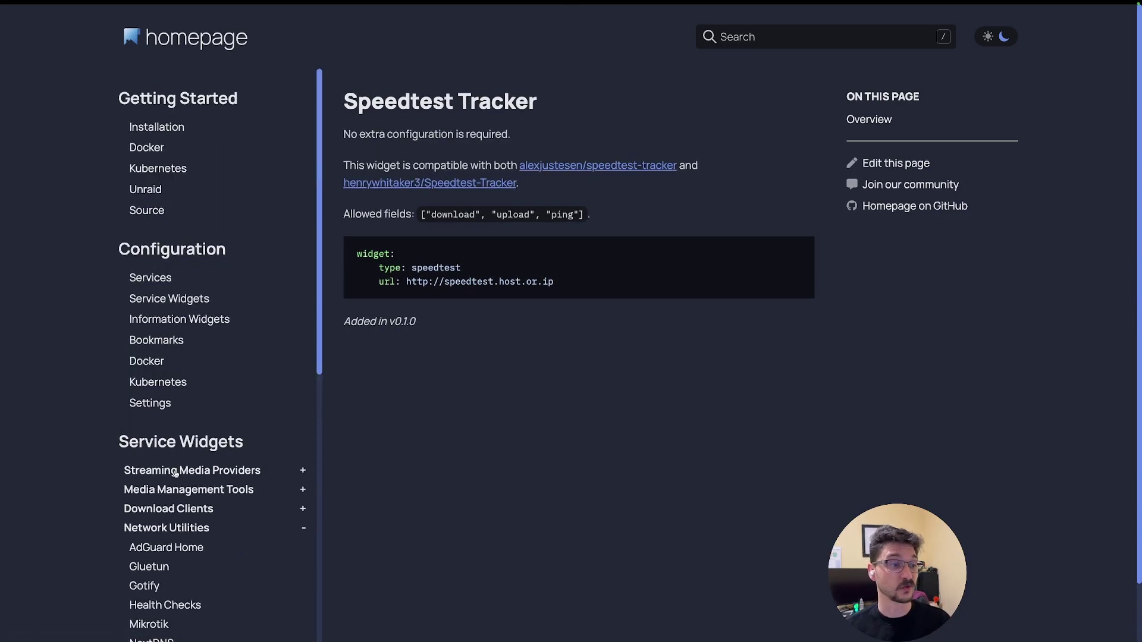
scroll(175, 474, "down", 3)
scroll(175, 474, "down", 3)
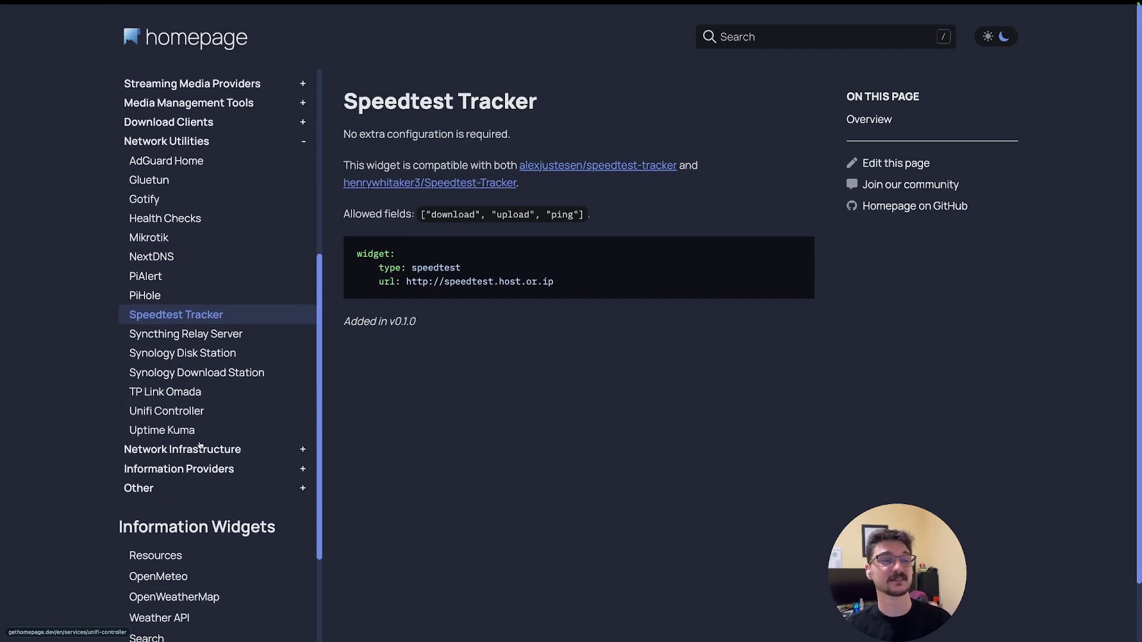
Step: Open the Portainer widget page under Network Infrastructure, review its fields, and bring up the terminal
left_click(200, 450)
scroll(199, 450, "down", 2)
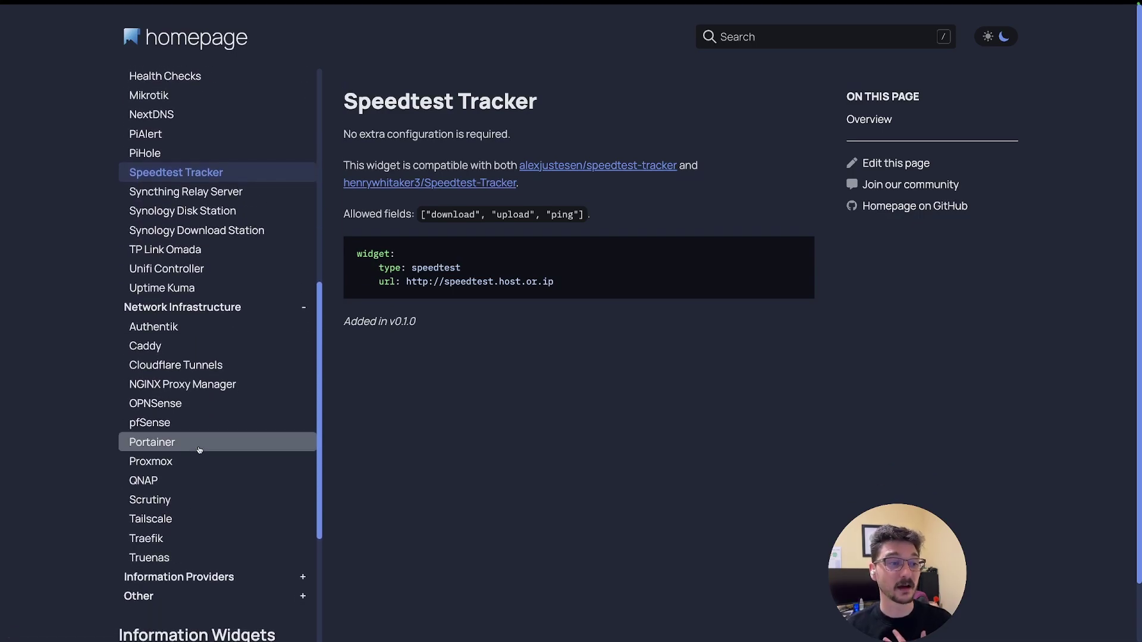
left_click(179, 443)
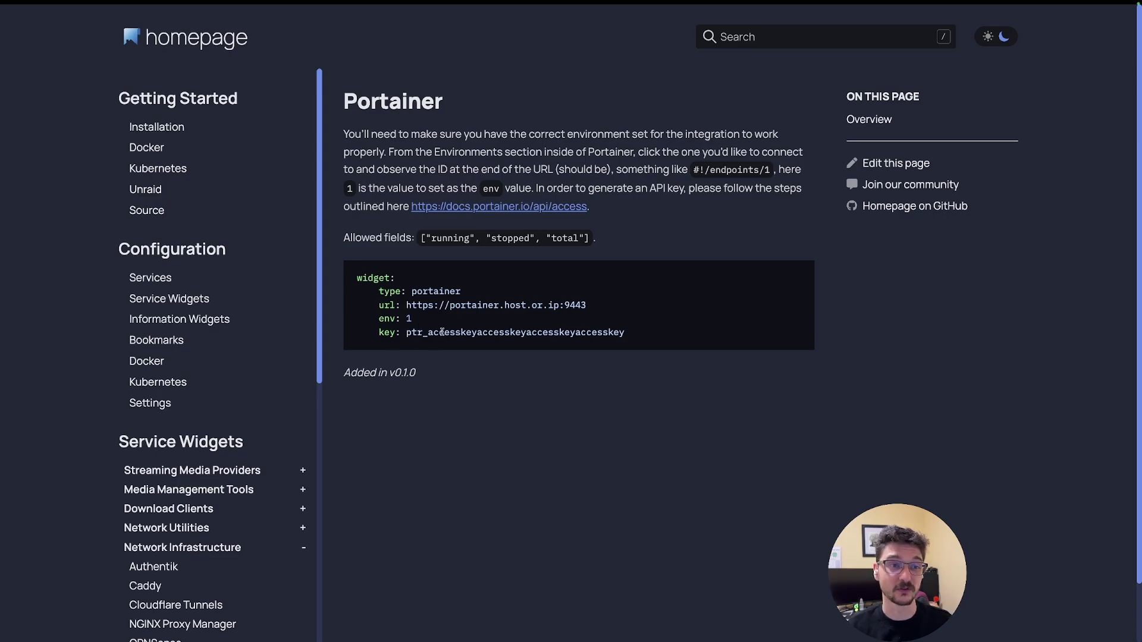
scroll(384, 318, "down", 1)
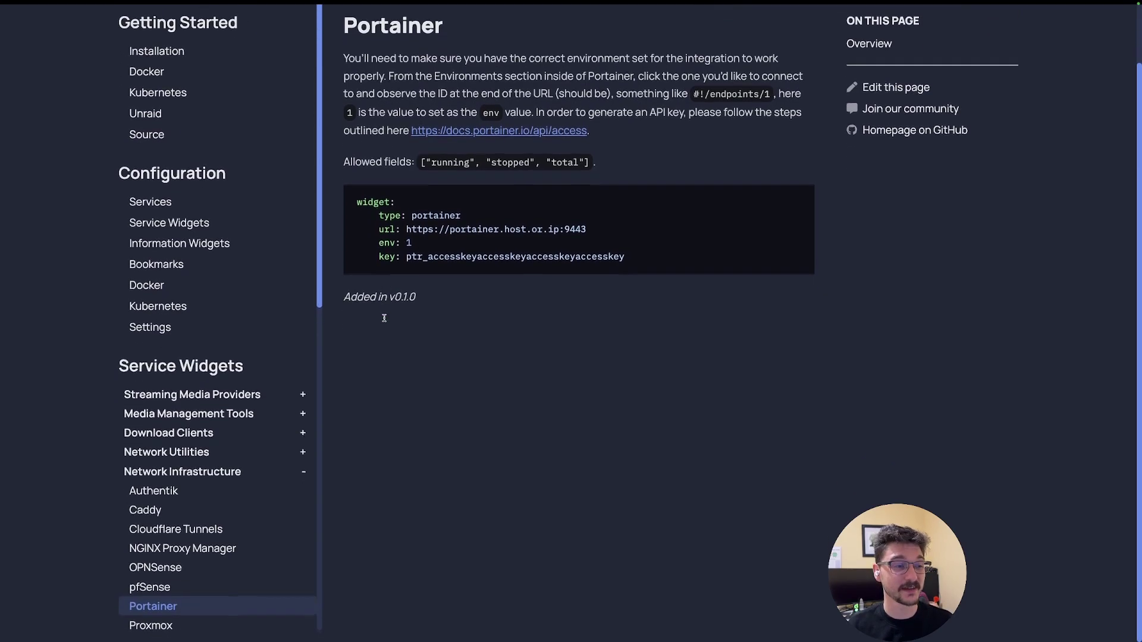
scroll(284, 315, "down", 8)
scroll(284, 315, "down", 2)
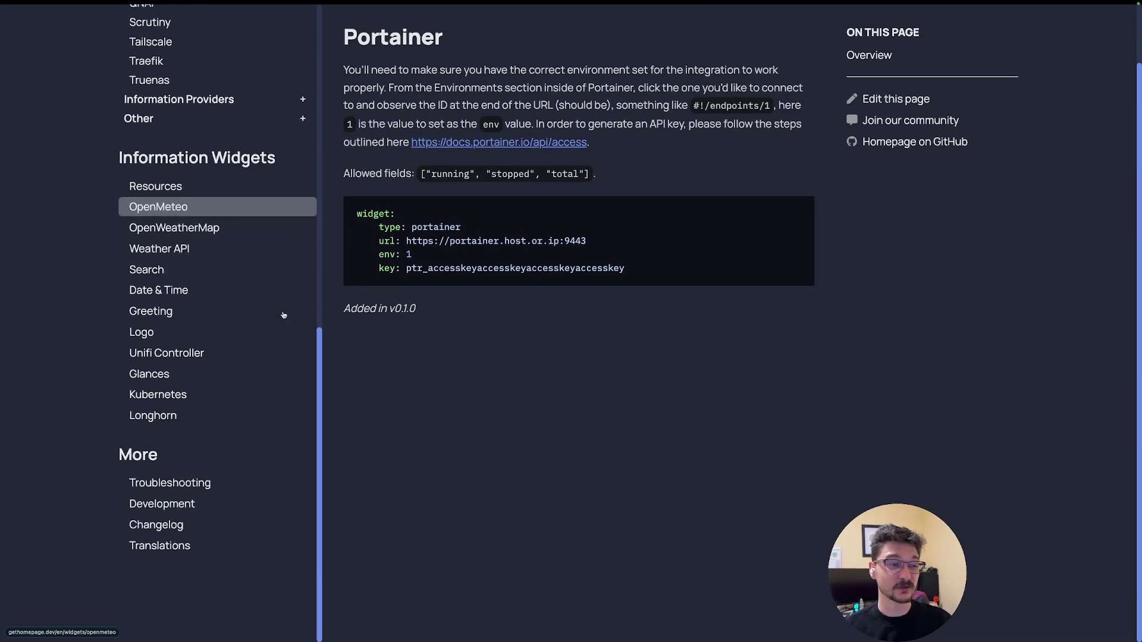
scroll(284, 315, "up", 5)
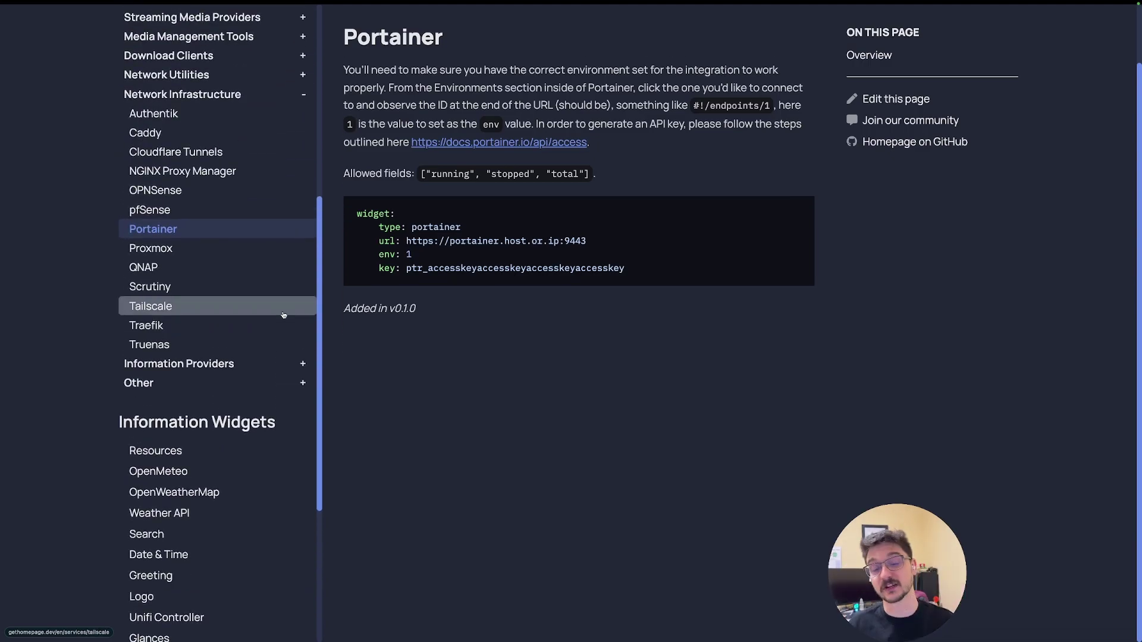
scroll(222, 306, "up", 6)
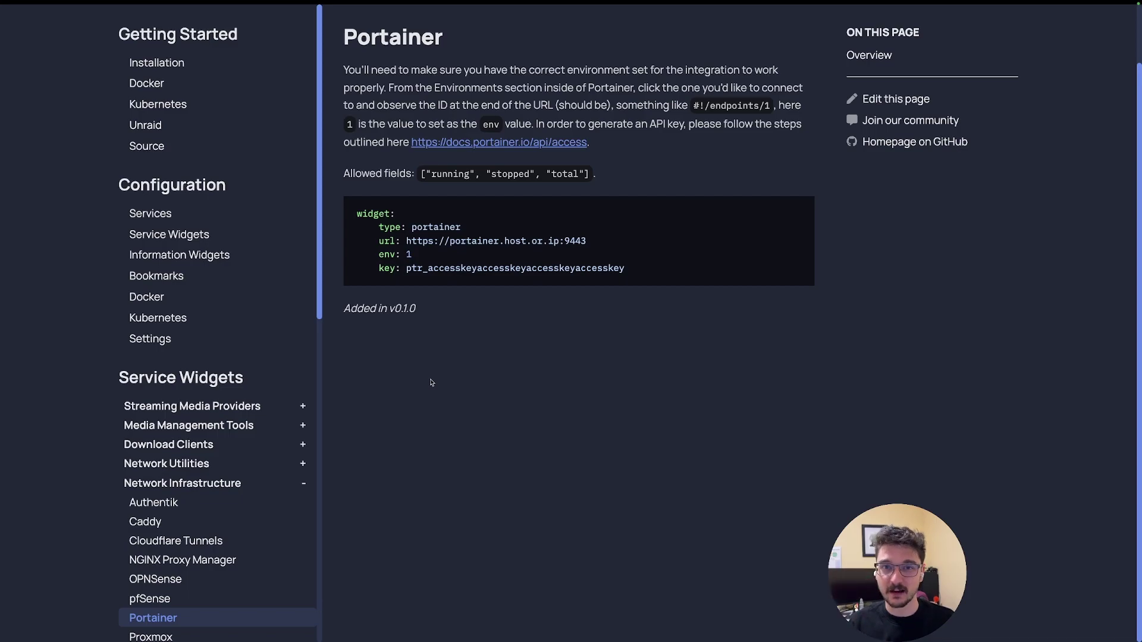
key("super+Tab")
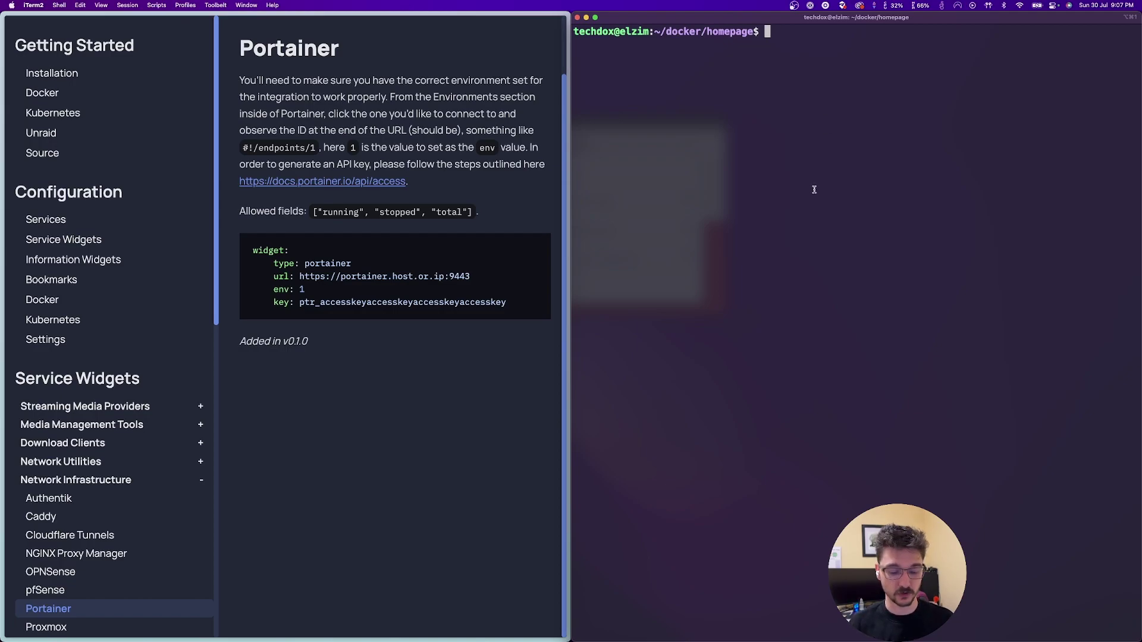
Step: List the homepage folder, then open docker-compose.yml in nano with sudo
type("ls")
key("Return")
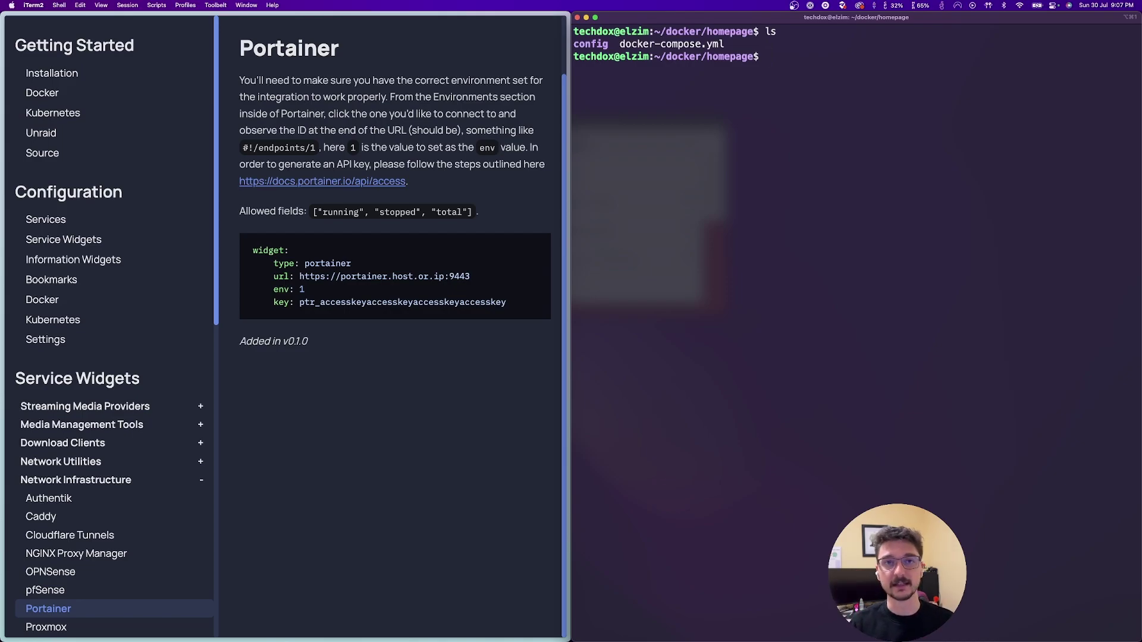
type("sudo nano d")
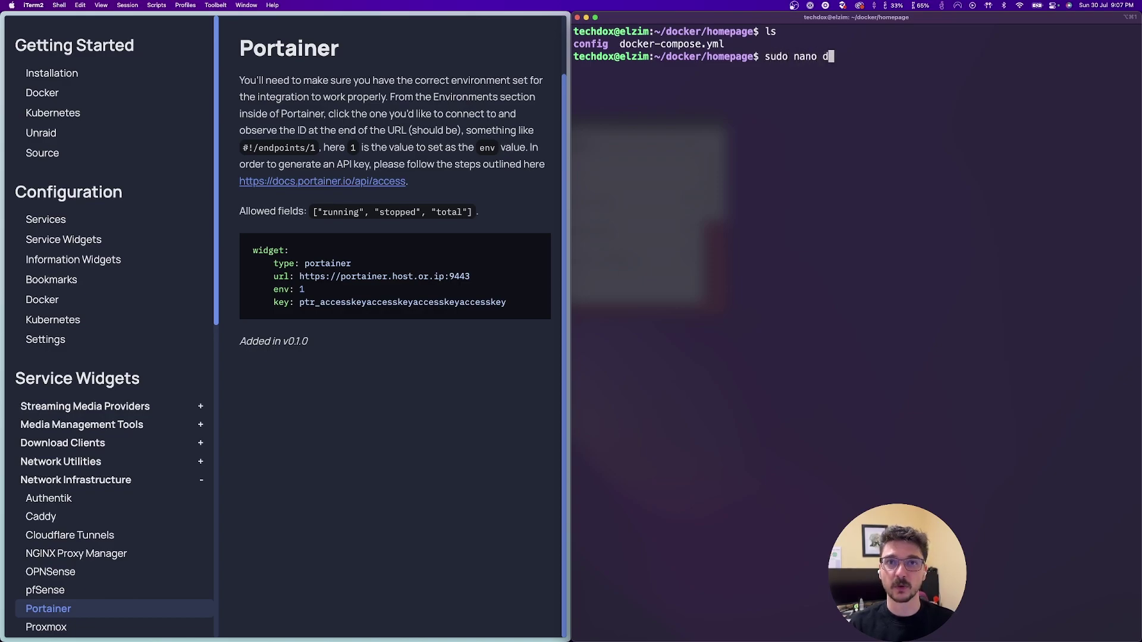
key("Tab")
key("Return")
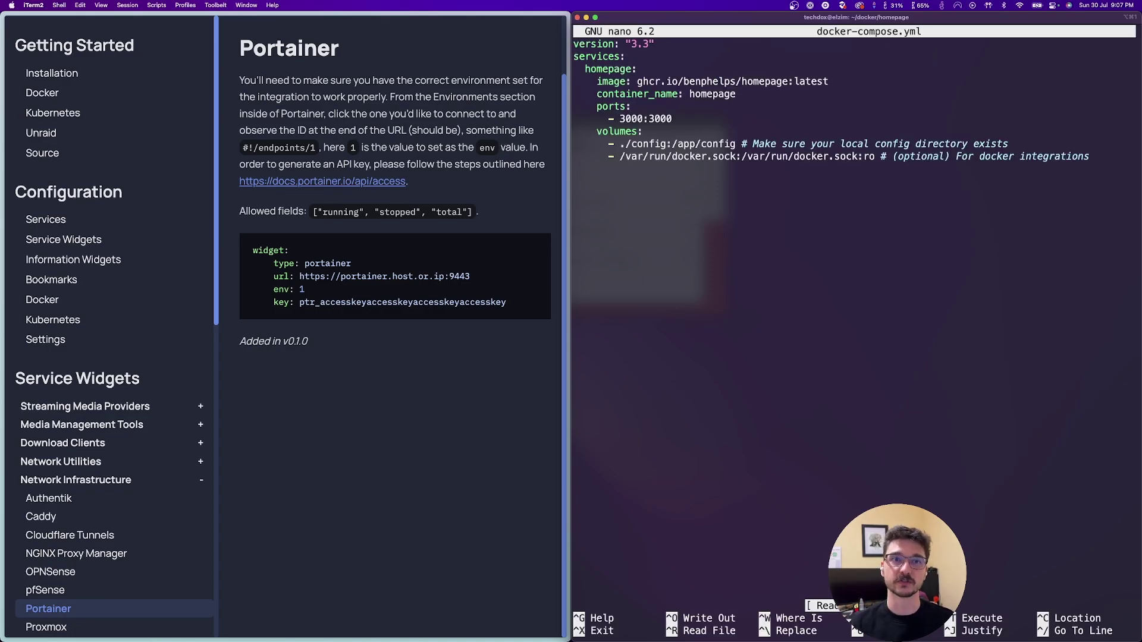
Step: Move the cursor through the container_name line and the ./config volume path
key("Down")
key("Down")
key("Down")
key("Down")
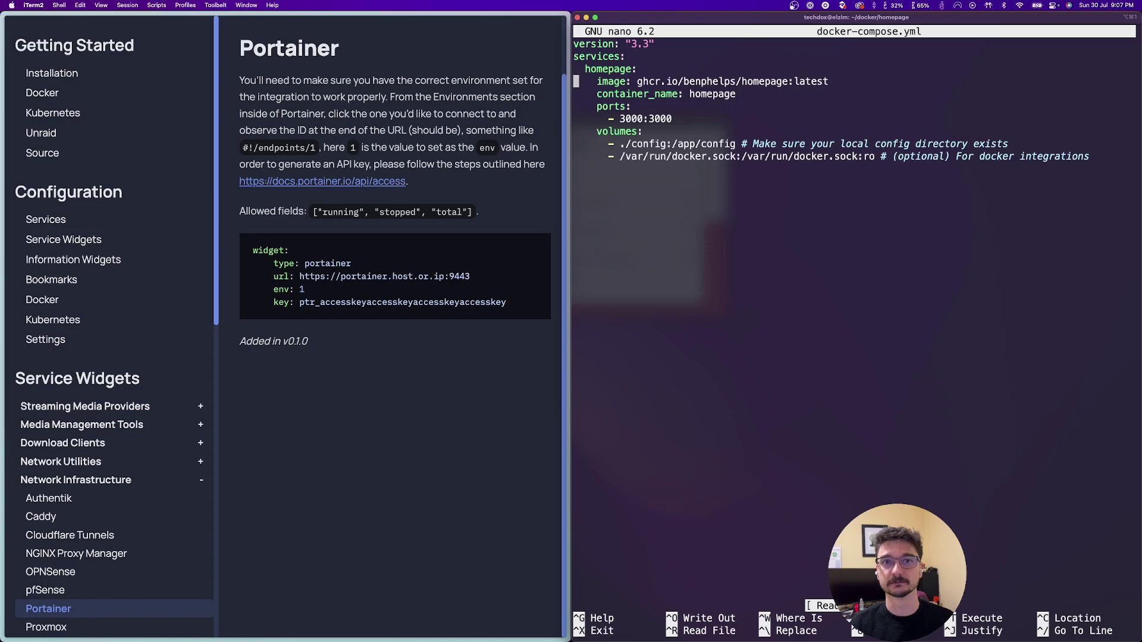
key("Right")
key("Right")
key("Right")
key("Right")
key("Right")
key("Right")
key("Right")
key("Right")
key("Right")
key("Right")
key("Right")
key("Right")
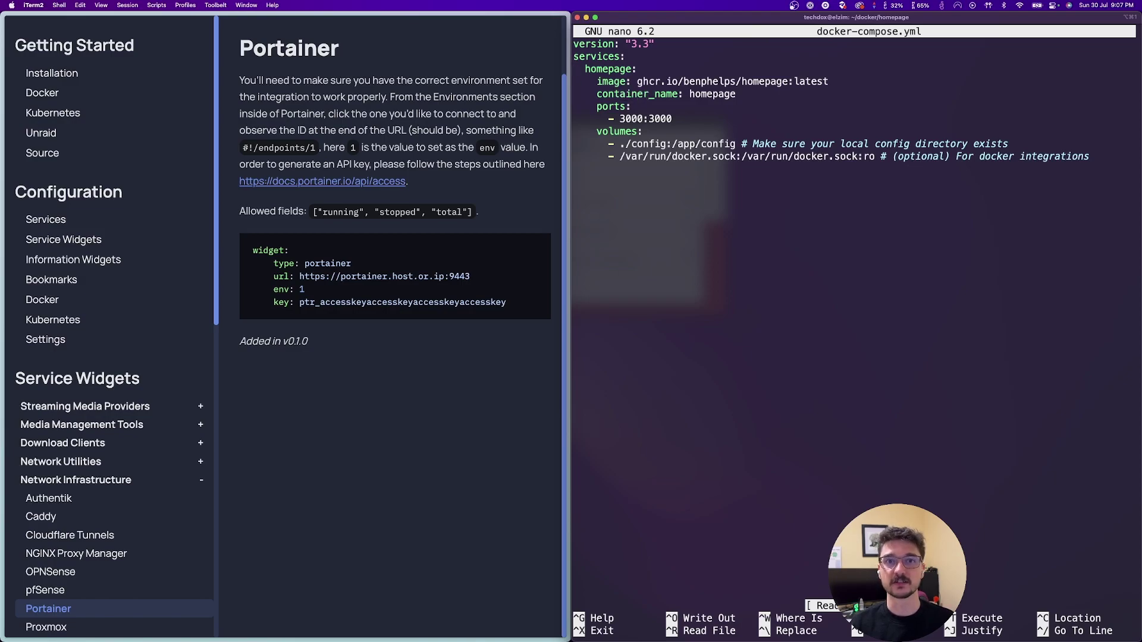
key("Down")
key("Down")
key("Left")
key("Left")
key("Left")
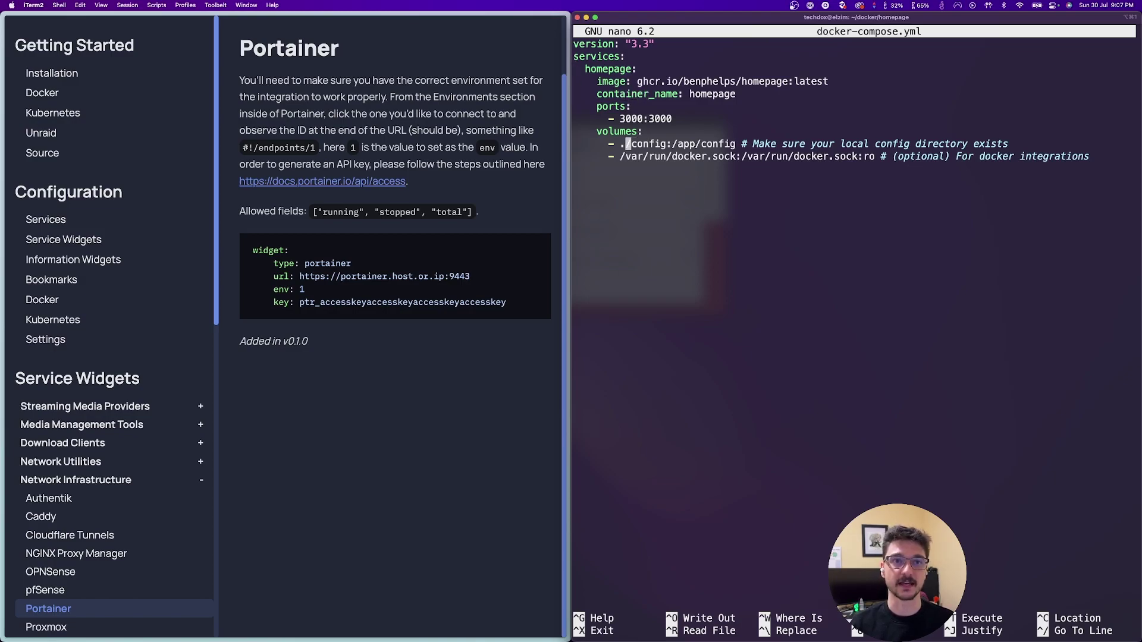
key("Left")
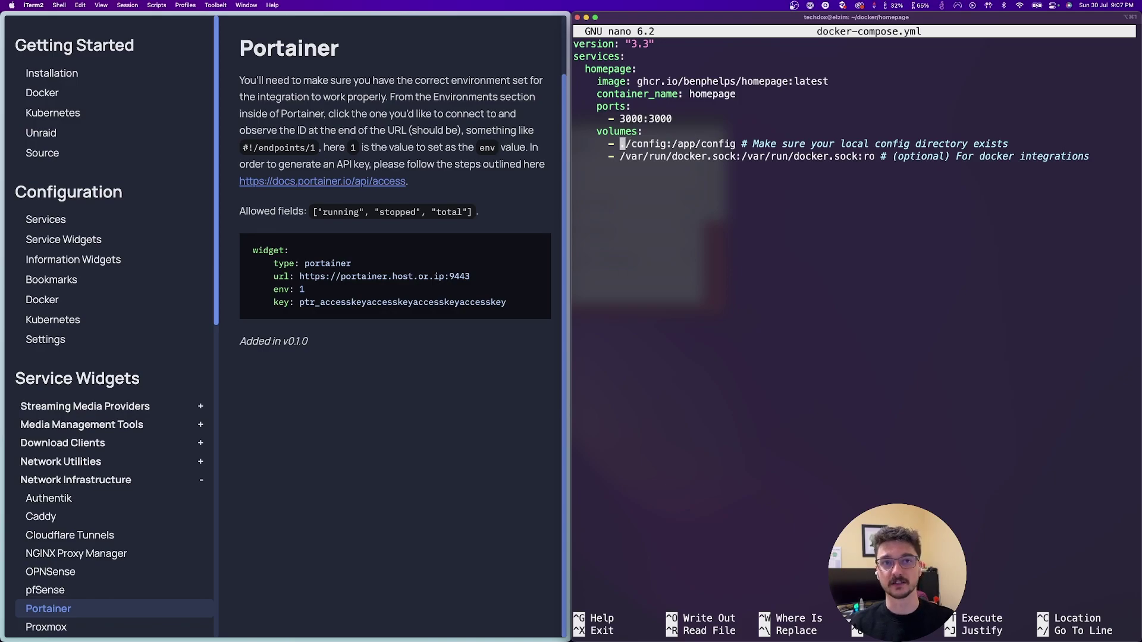
key("Right")
key("Right")
key("Right")
key("Right")
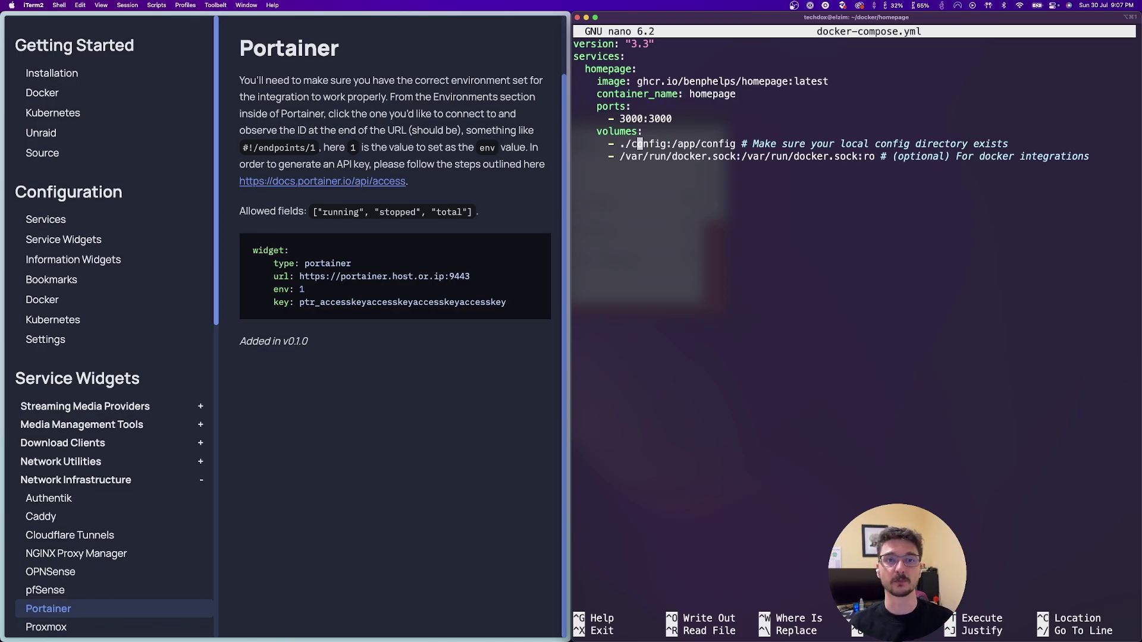
key("Right")
key("Right")
key("Right")
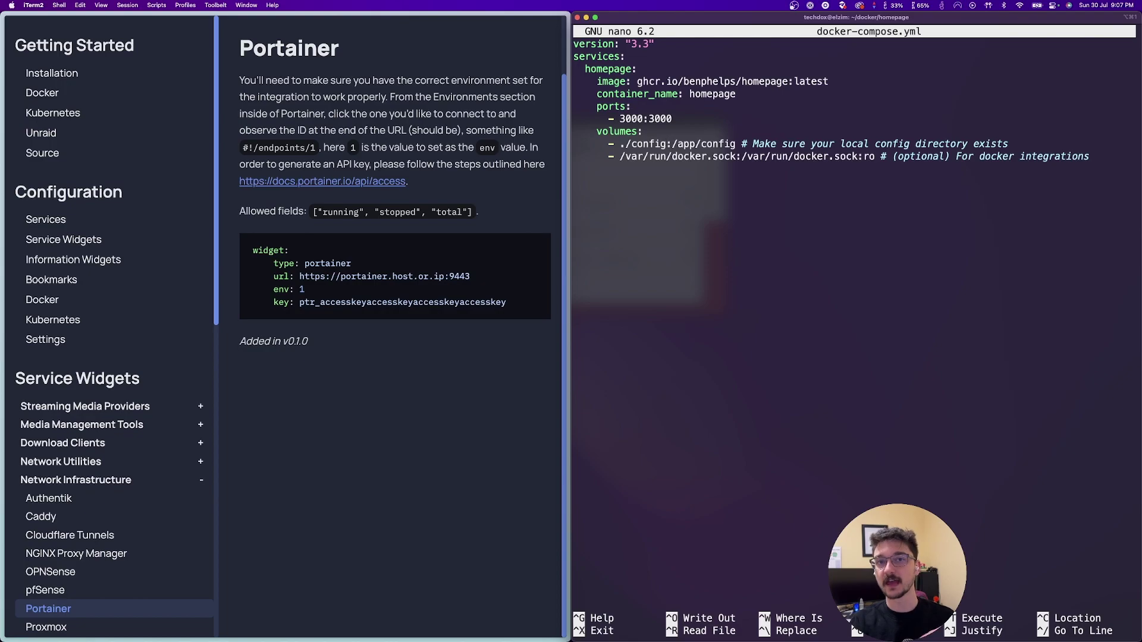
Step: Exit nano without changes, change into config/ and list its files
key("ctrl+x")
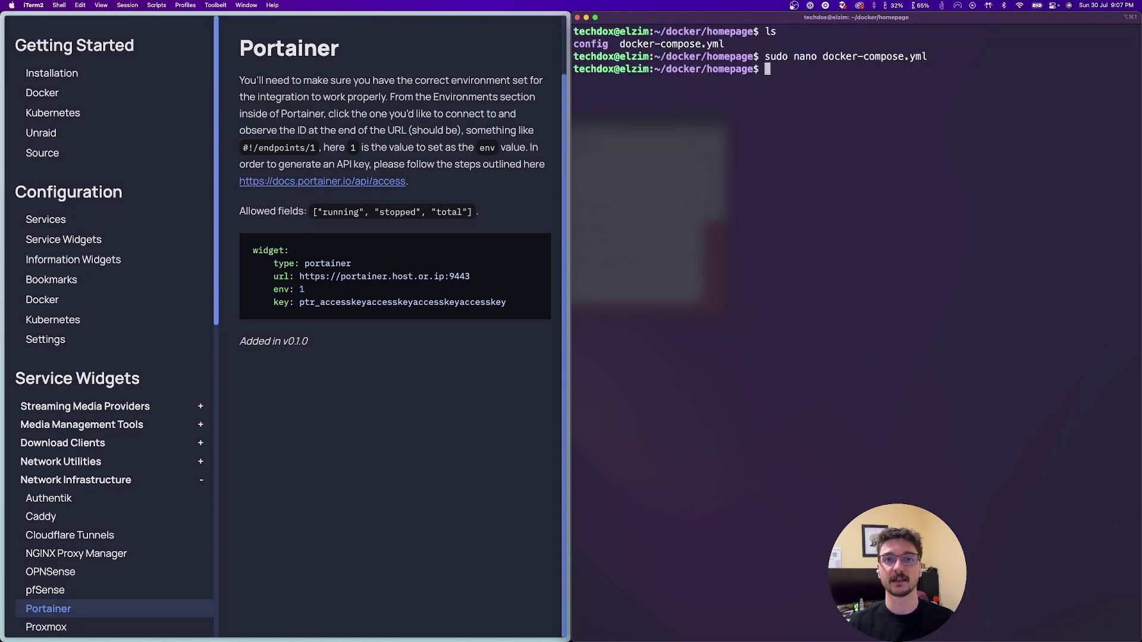
type("cd config/")
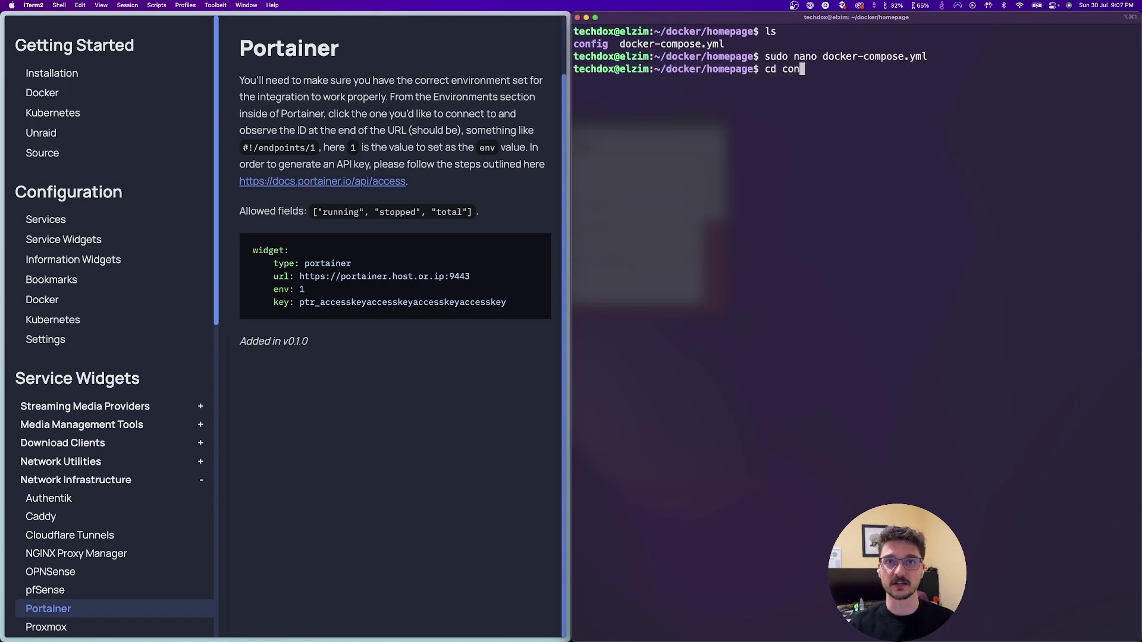
key("Return")
type("ls")
key("Return")
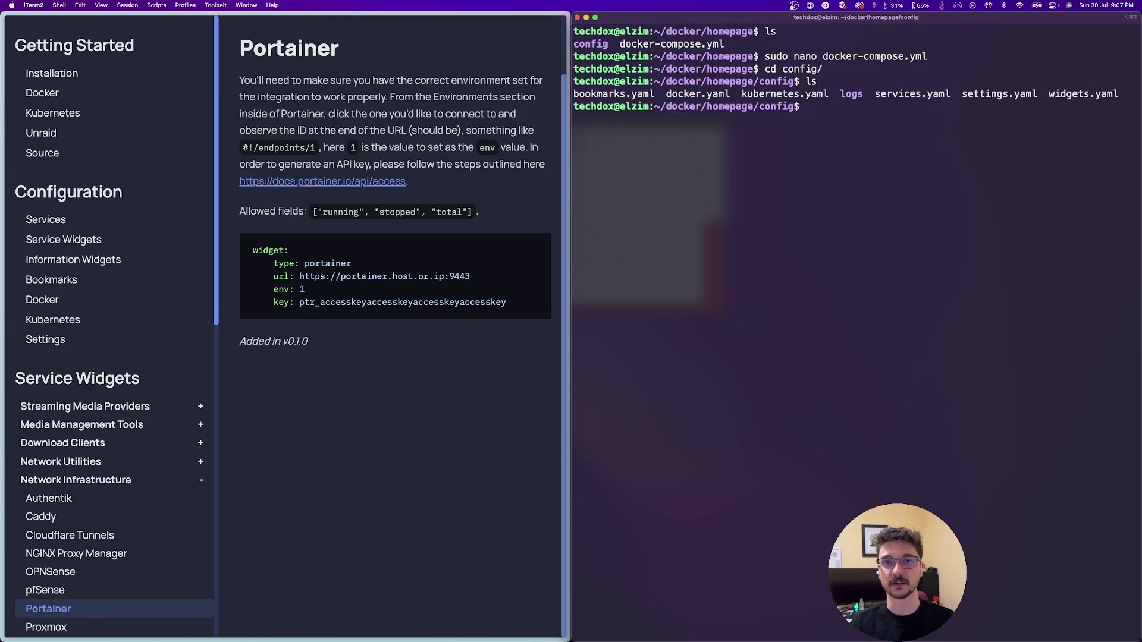
Step: Glance at the dashboard in the browser, then select widgets.yaml in the terminal listing
key("super+Tab")
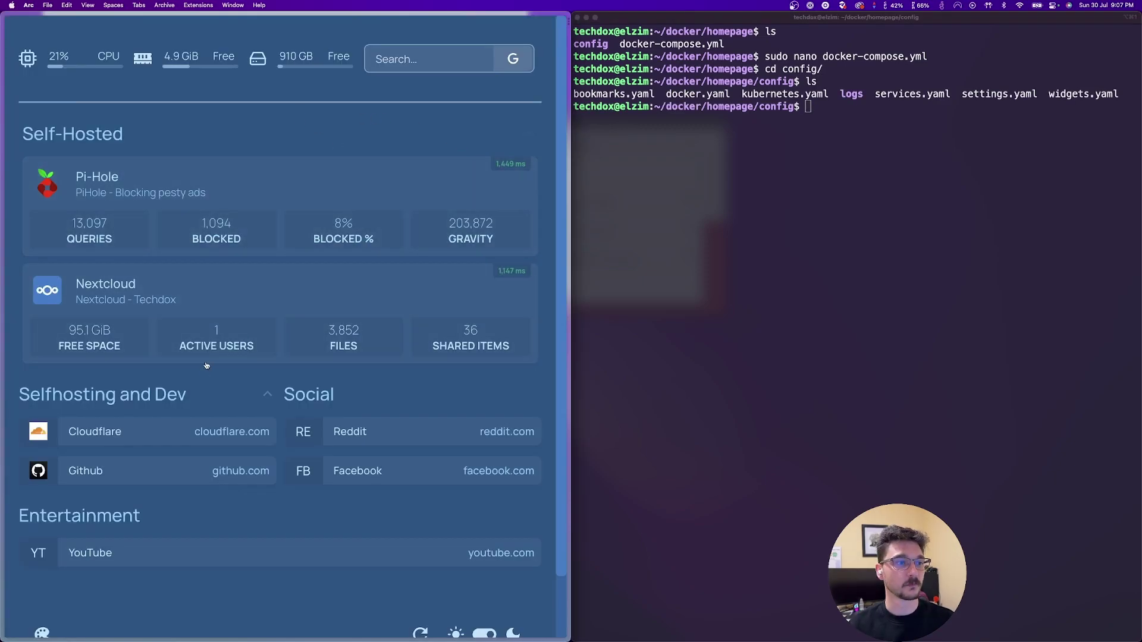
scroll(208, 359, "down", 2)
scroll(209, 360, "up", 2)
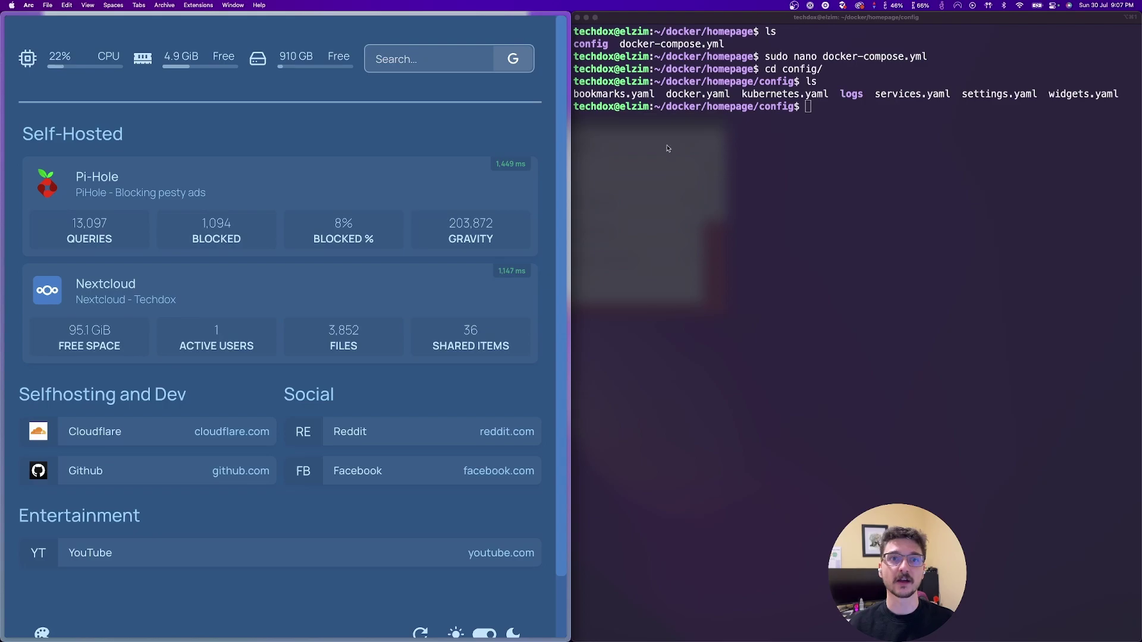
left_click(609, 96)
scroll(253, 503, "down", 3)
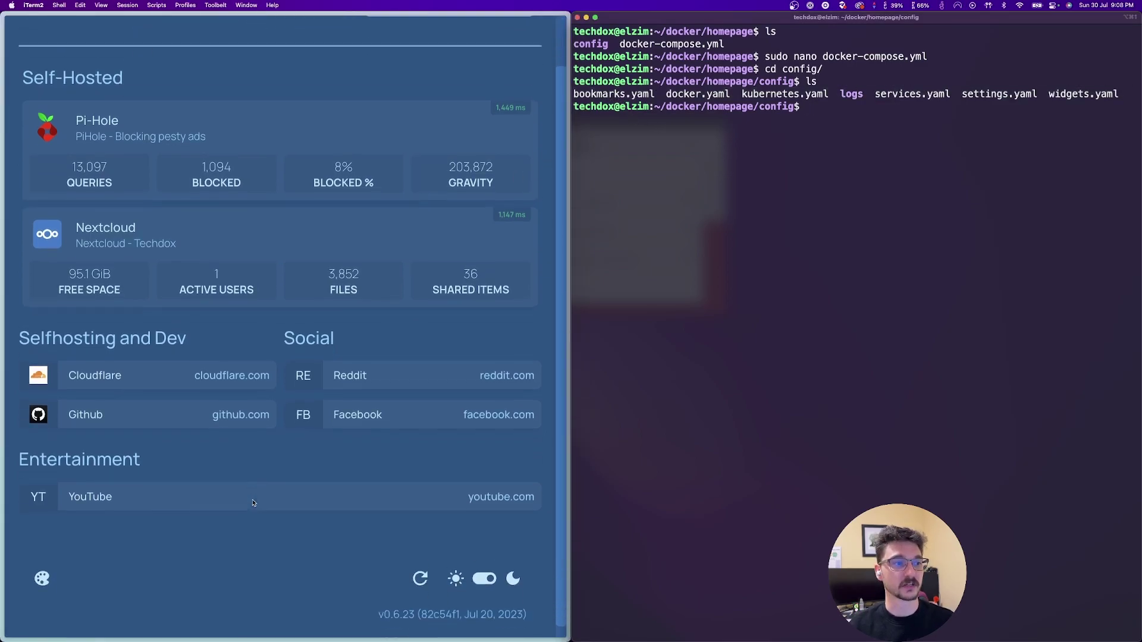
scroll(252, 503, "down", 1)
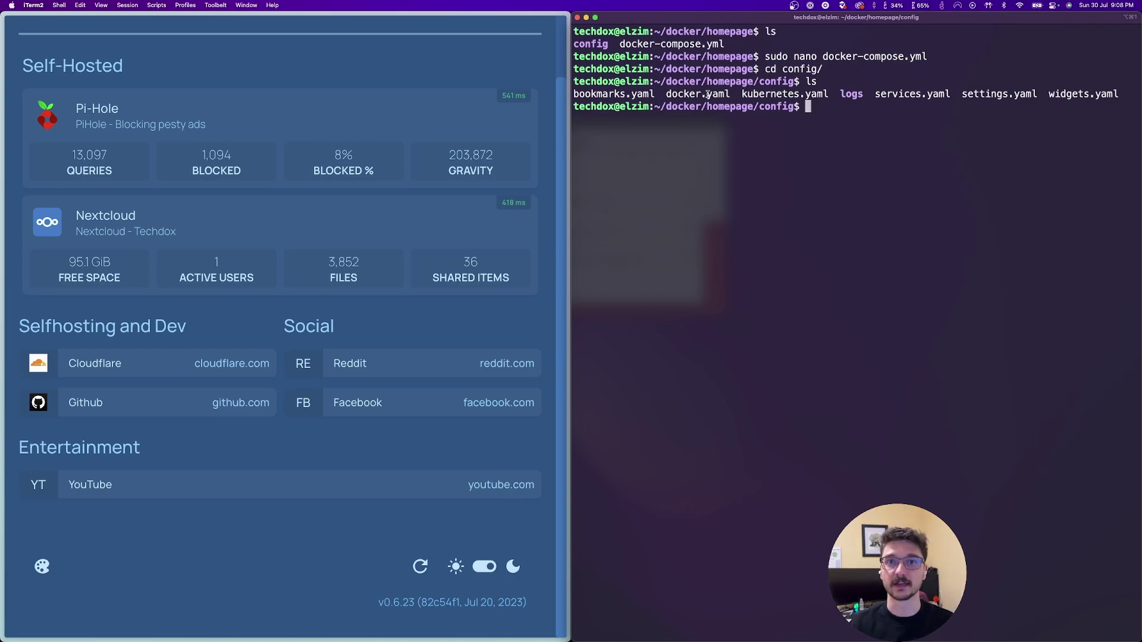
double_click(1061, 94)
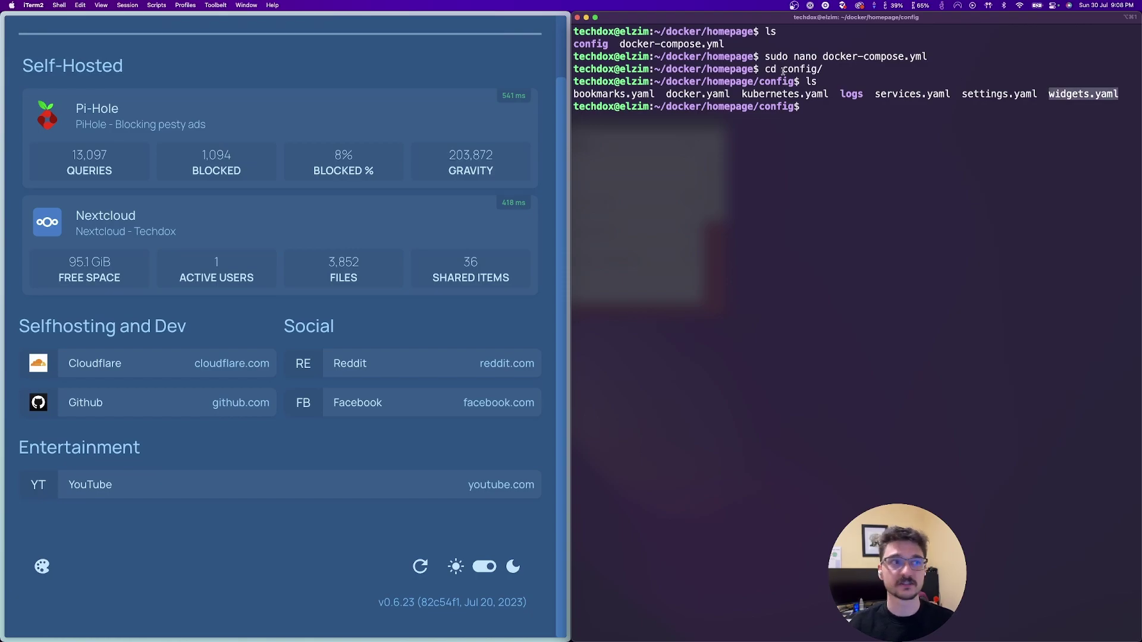
scroll(171, 69, "up", 3)
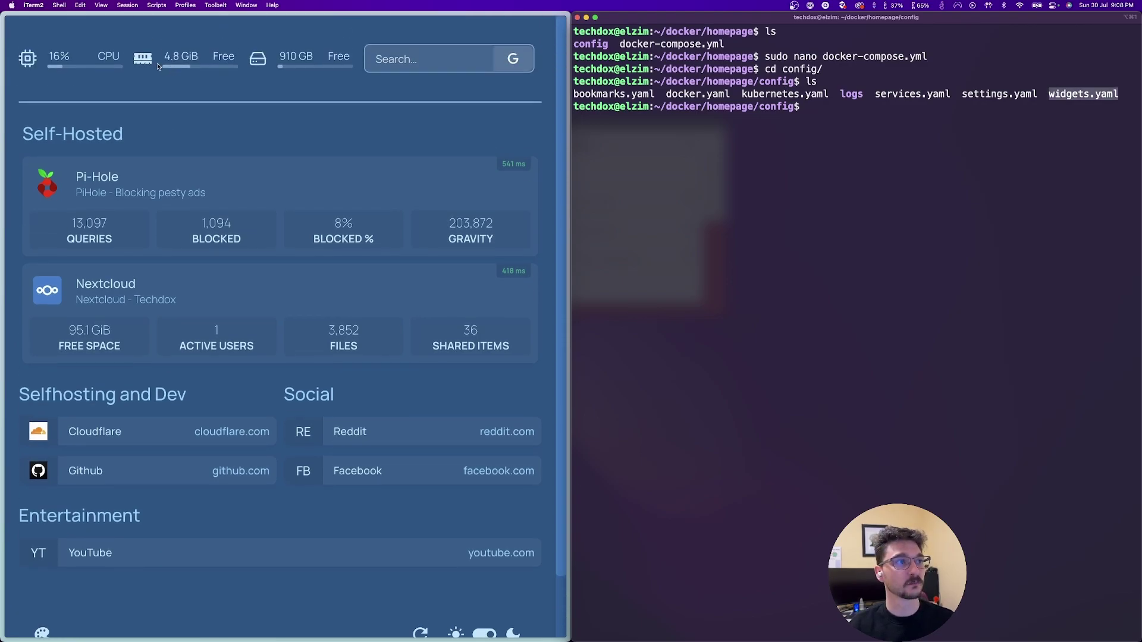
left_click(28, 57)
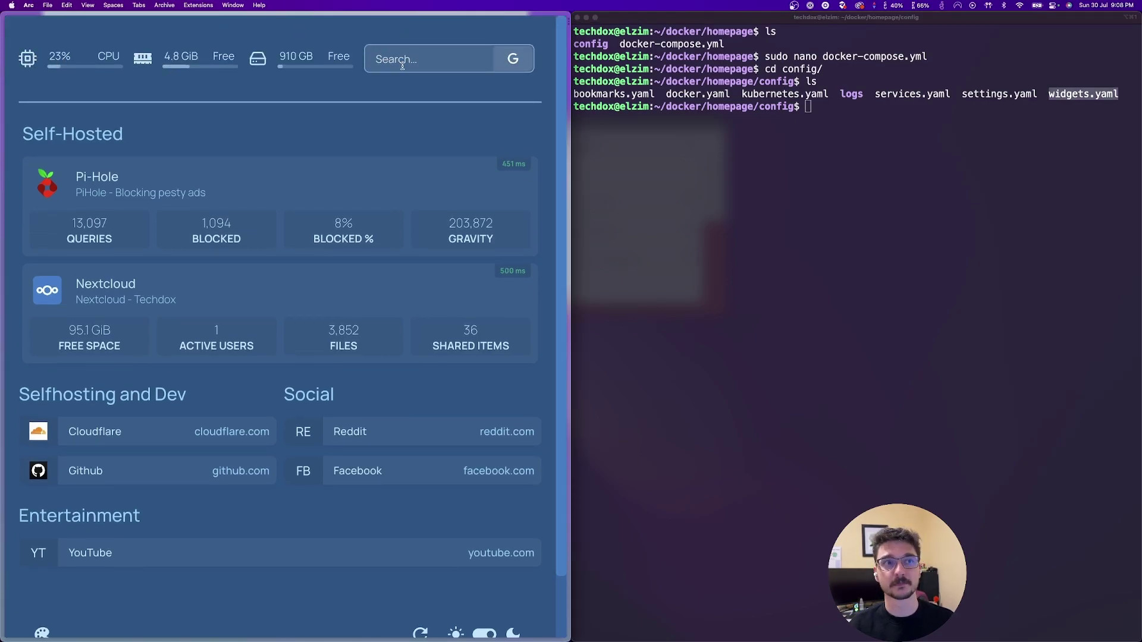
left_click(854, 176)
type("nano widgets.yaml")
key("Return")
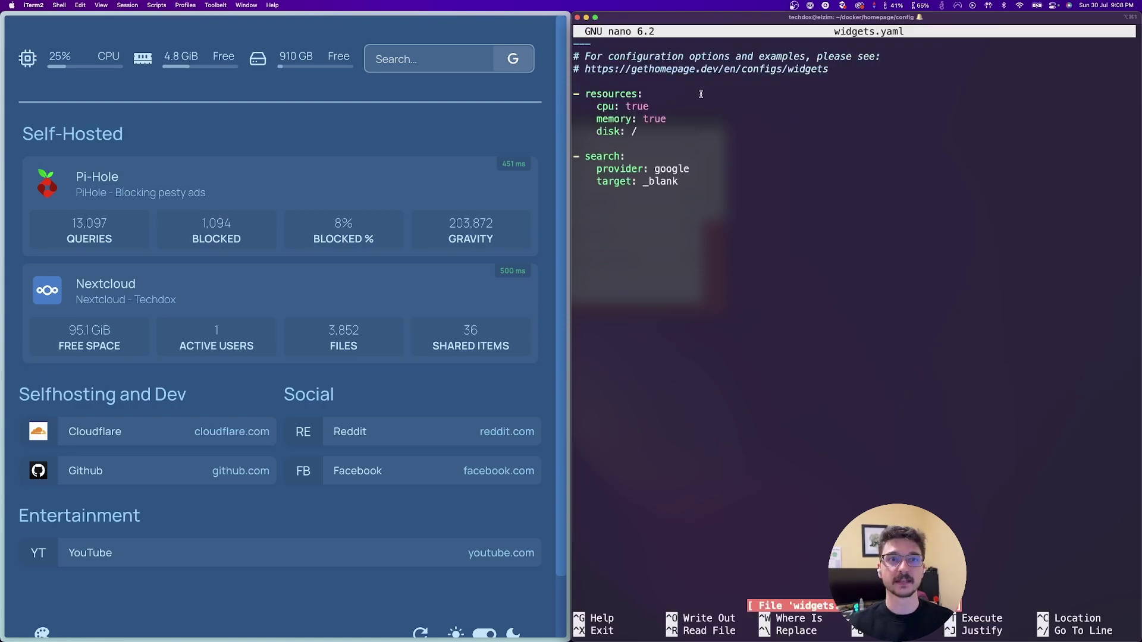
triple_click(620, 117)
left_click(614, 105)
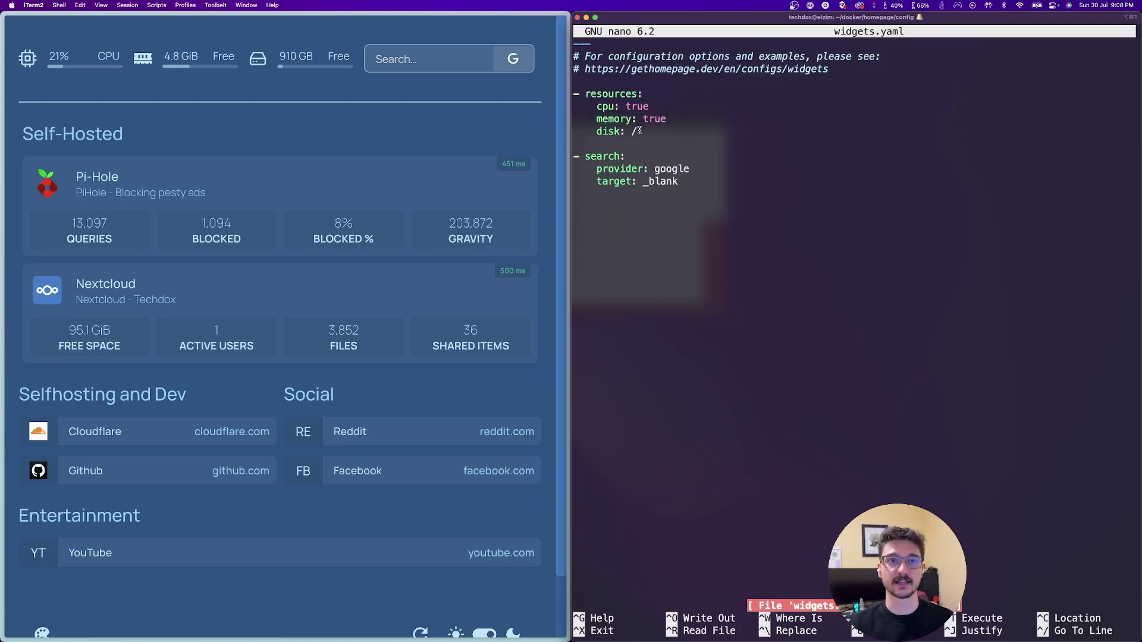
left_click_drag(639, 131, 574, 85)
left_click(626, 163)
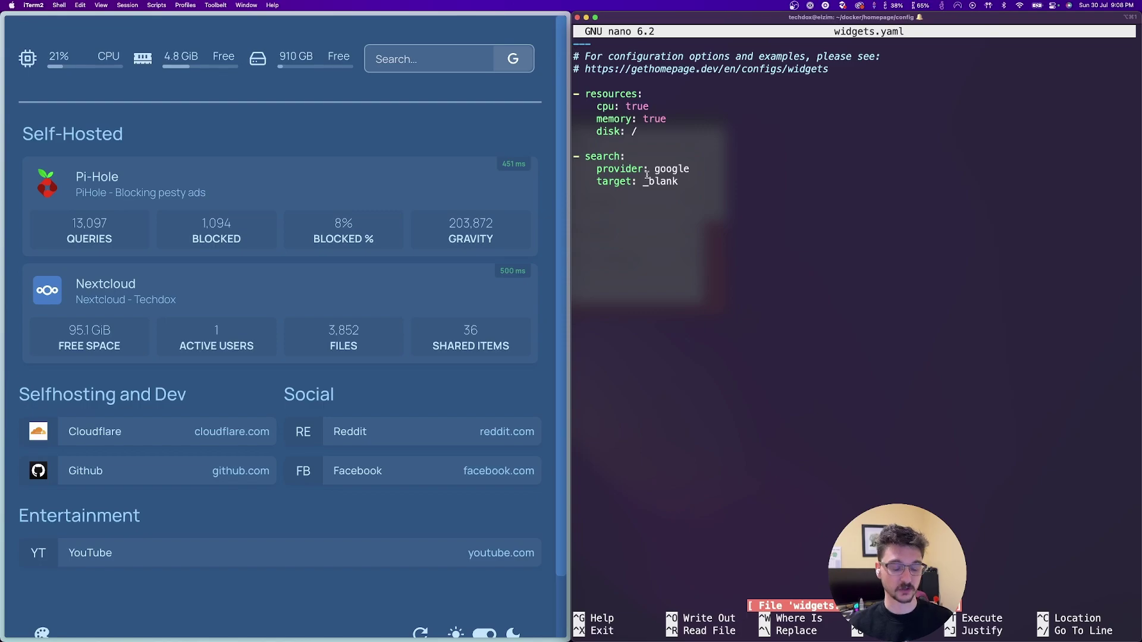
key("ctrl+x")
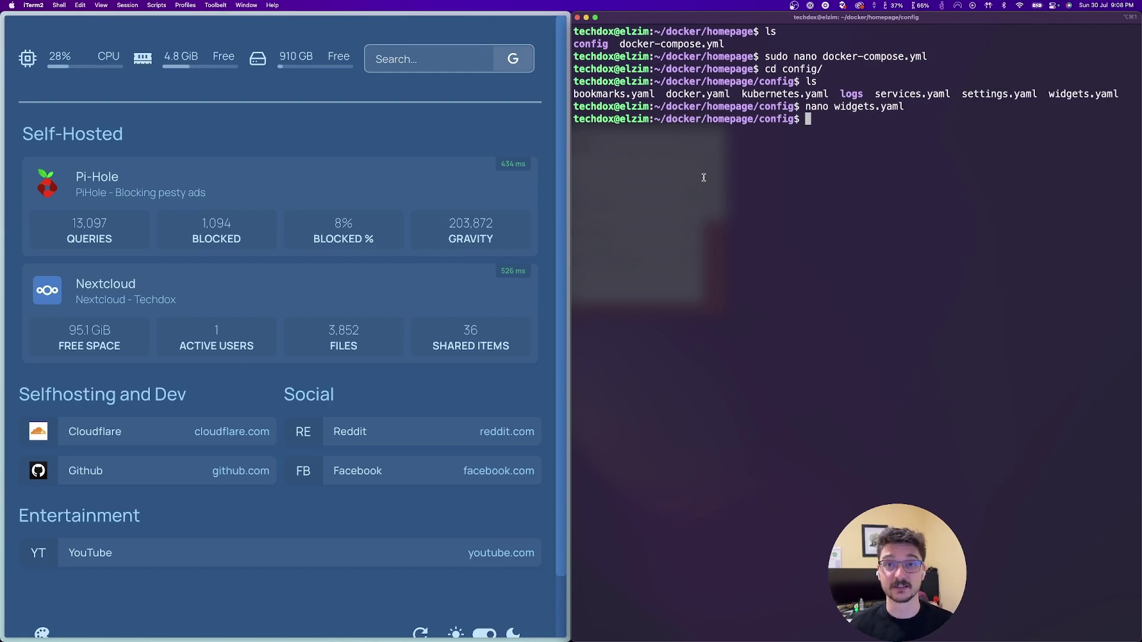
Step: Open services.yaml in nano with sudo nano
type("su")
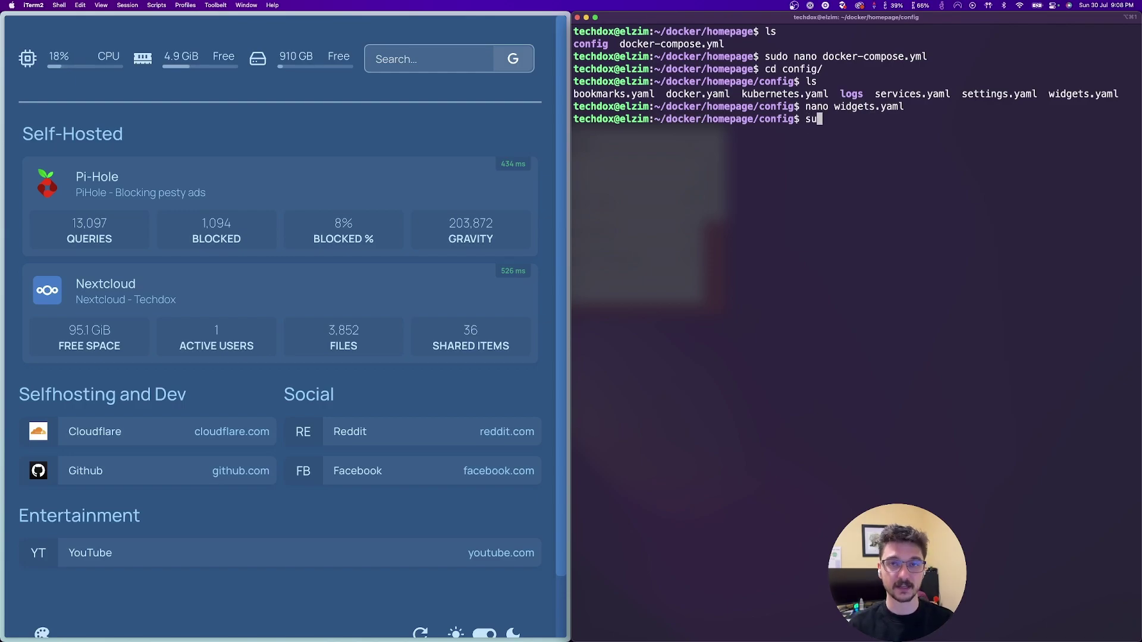
type("do nano se")
key("Tab")
key("Return")
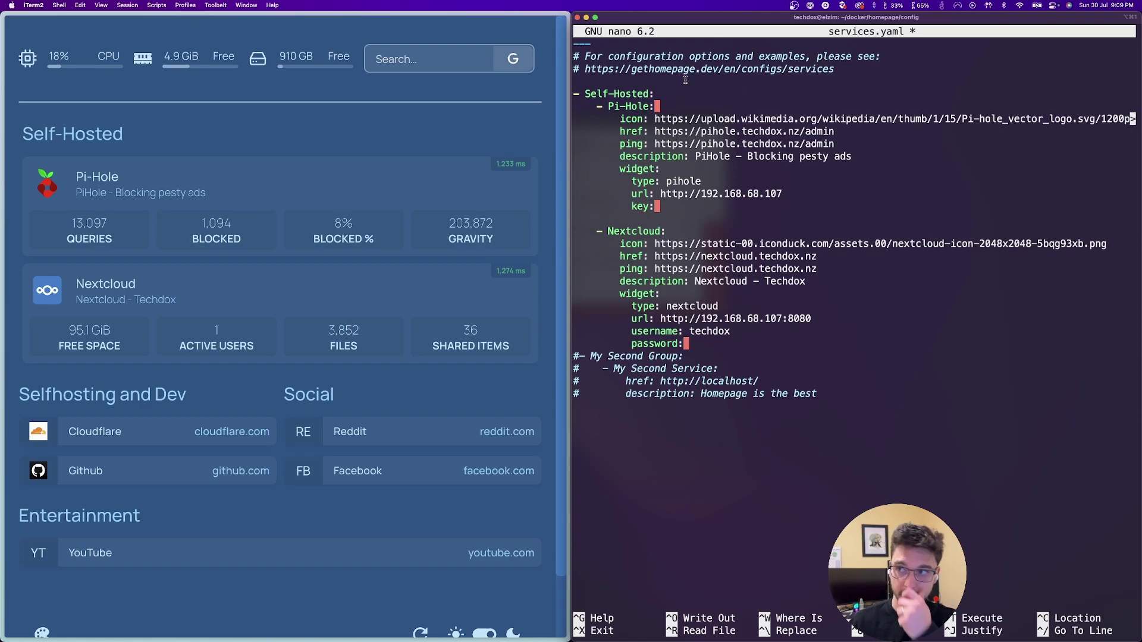
Step: In the docs, visit the Portainer page, then highlight the PiHole widget example configuration
left_click(8, 104)
mouse_move(9, 104)
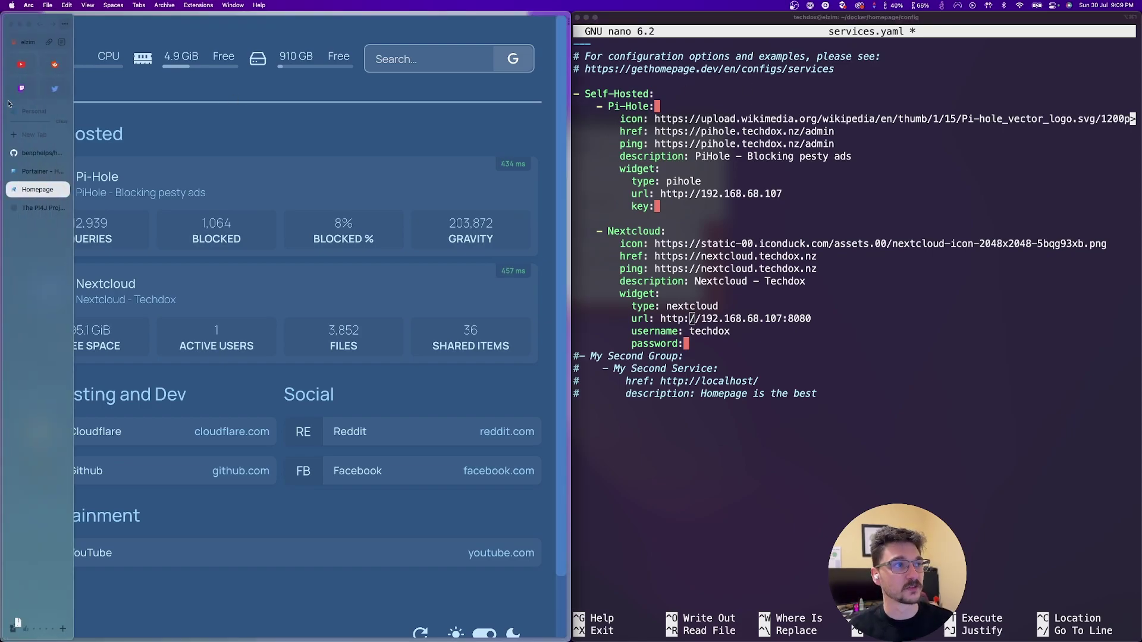
left_click(41, 171)
scroll(66, 419, "down", 5)
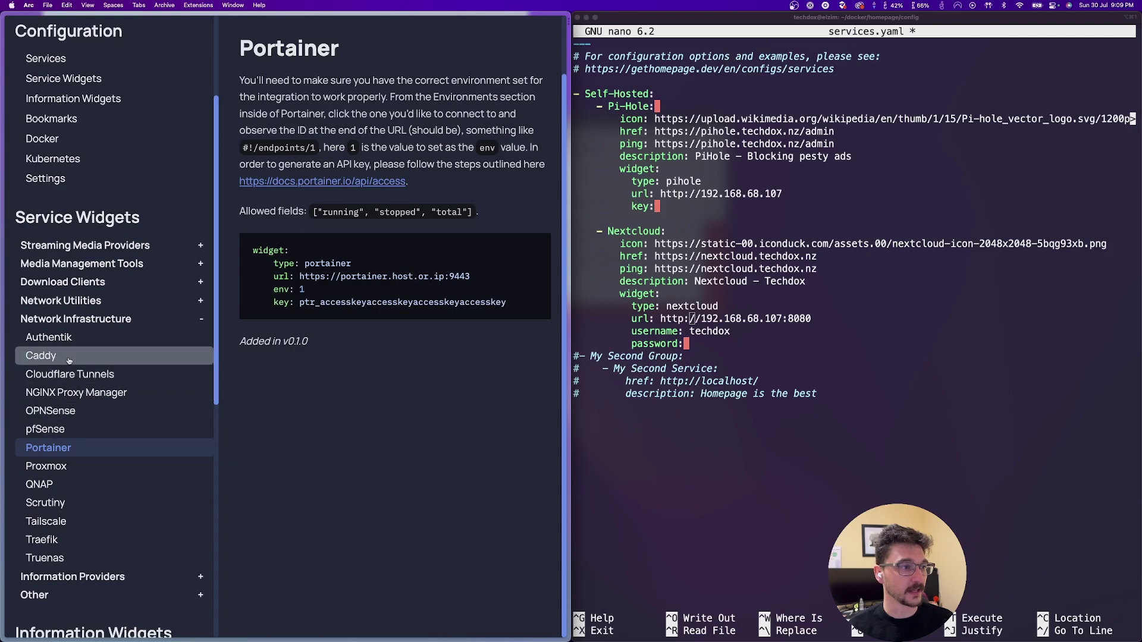
left_click(83, 301)
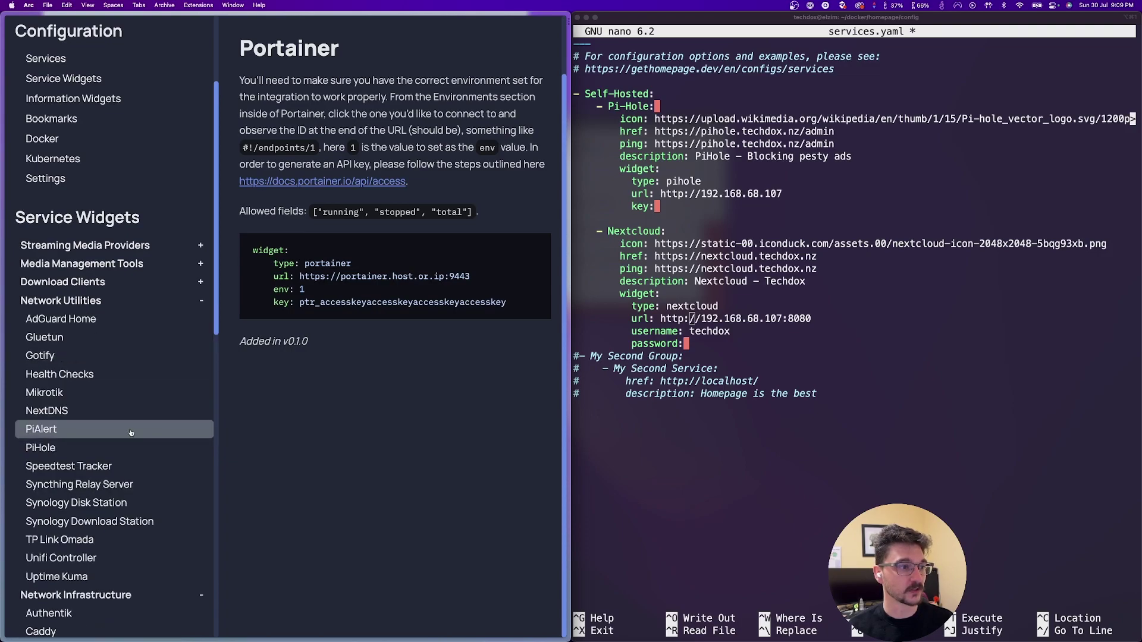
left_click(76, 453)
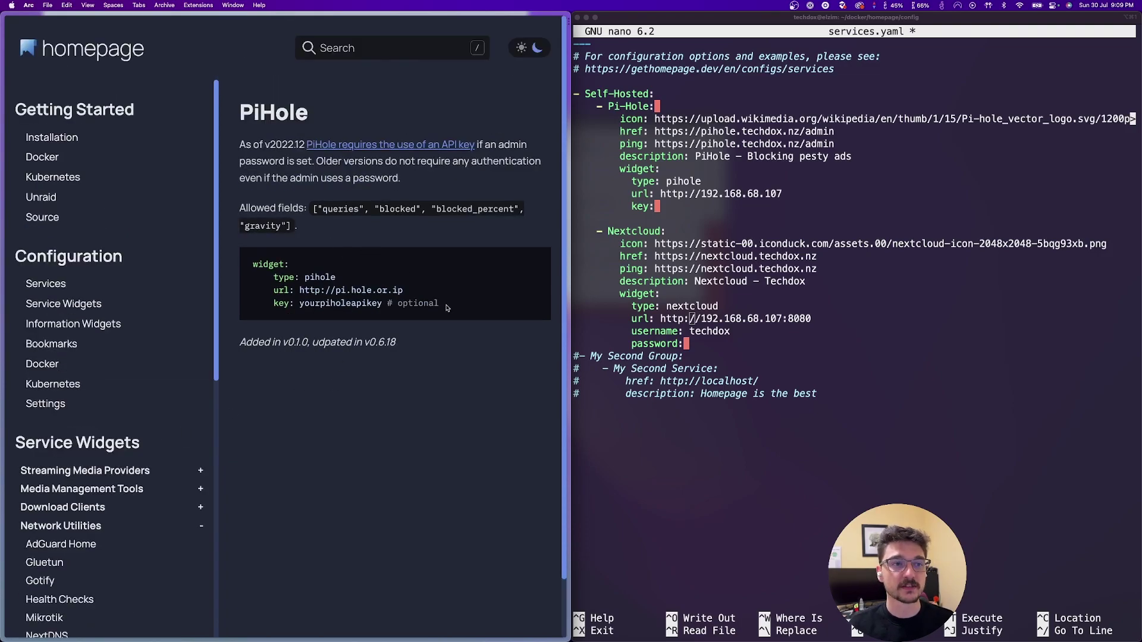
left_click_drag(430, 311, 252, 270)
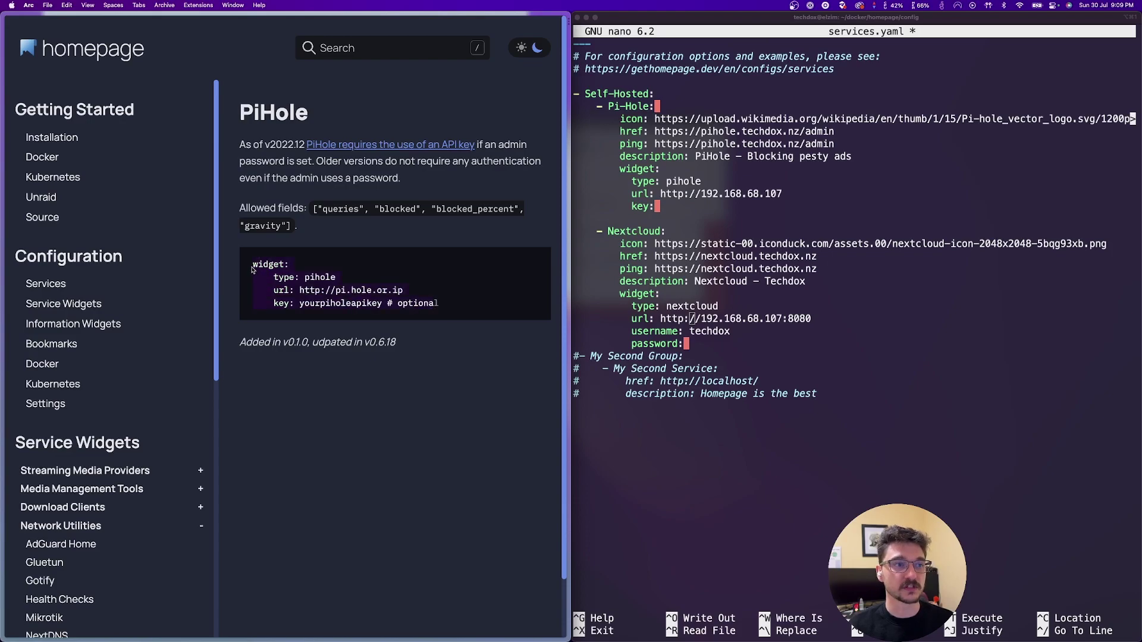
Step: Highlight the Self-Hosted group name in services.yaml, then bring up the dashboard
left_click(702, 165)
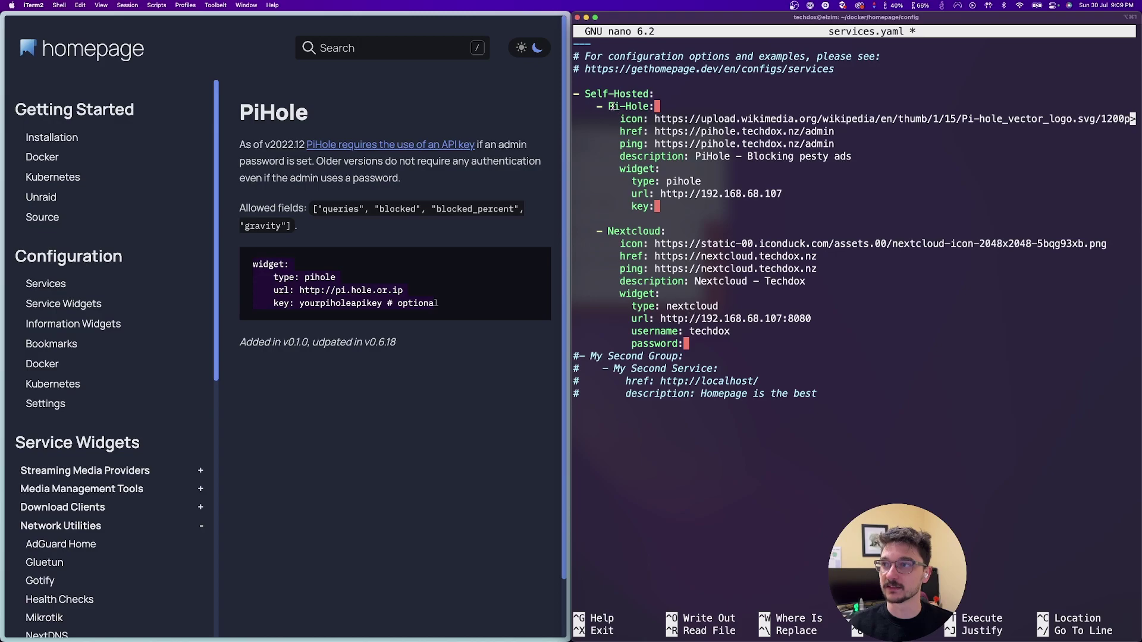
left_click_drag(586, 93, 648, 93)
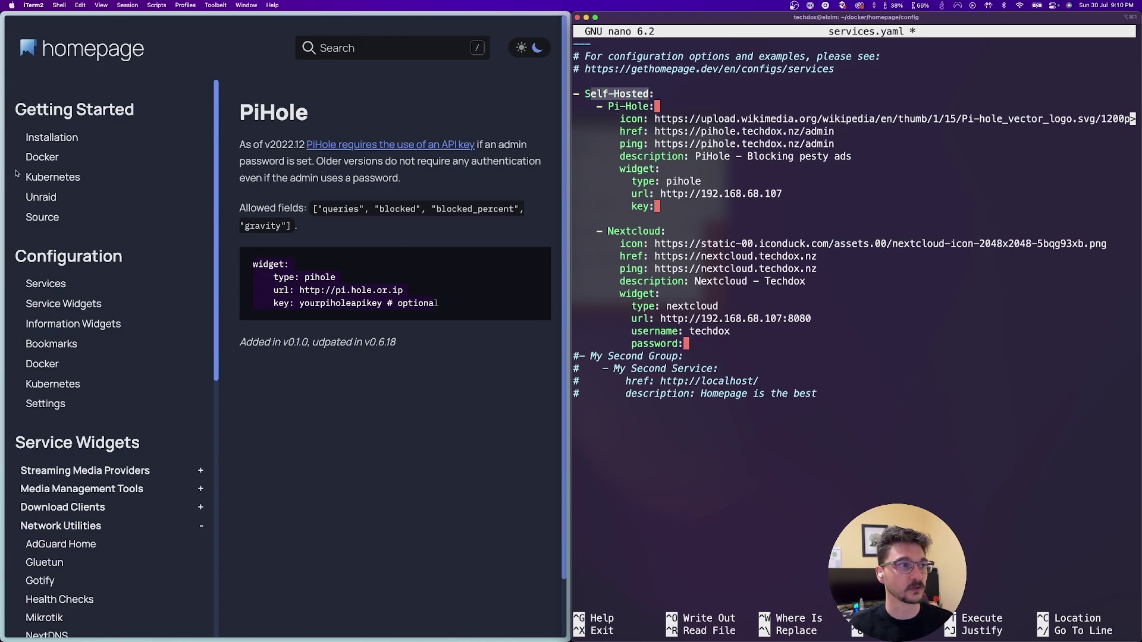
left_click(55, 134)
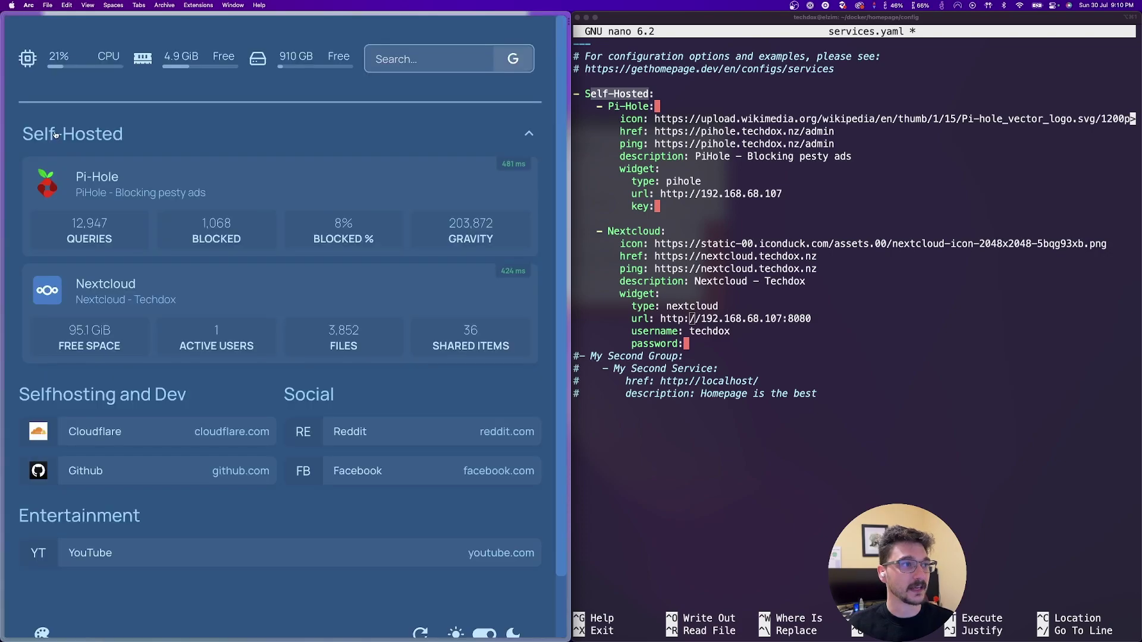
left_click(120, 135)
left_click(130, 128)
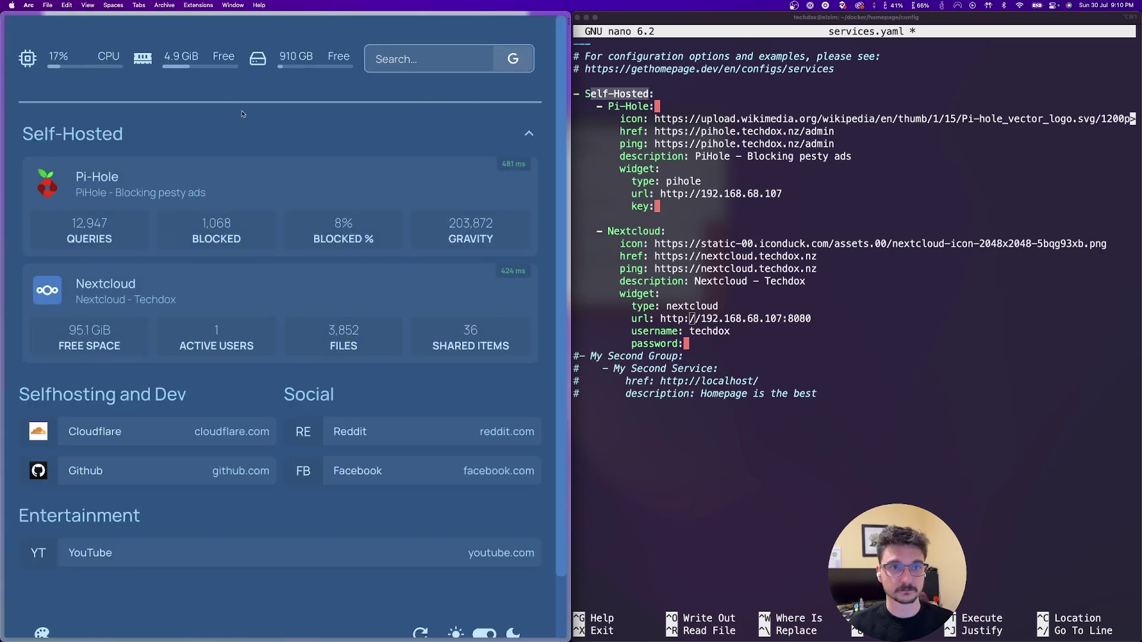
left_click(621, 112)
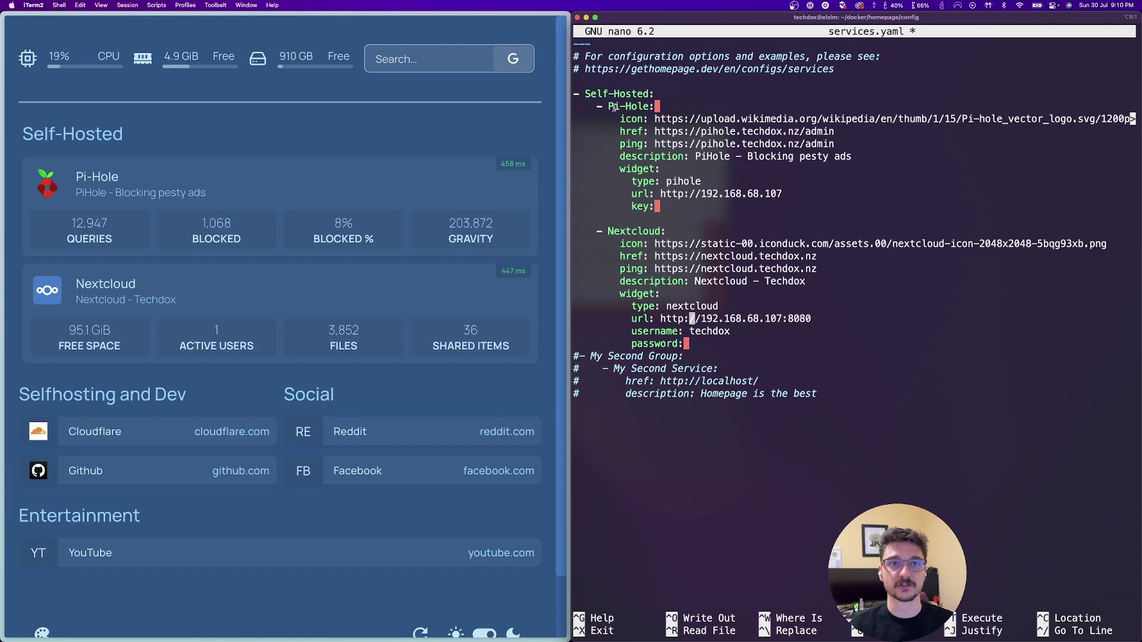
left_click_drag(609, 107, 643, 107)
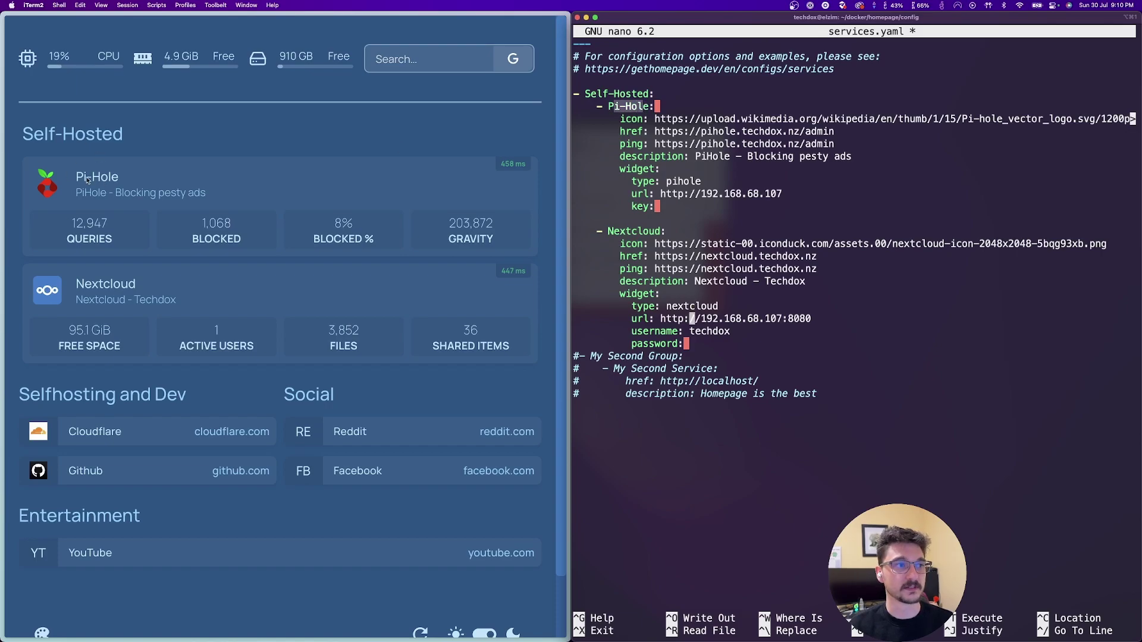
left_click(634, 121)
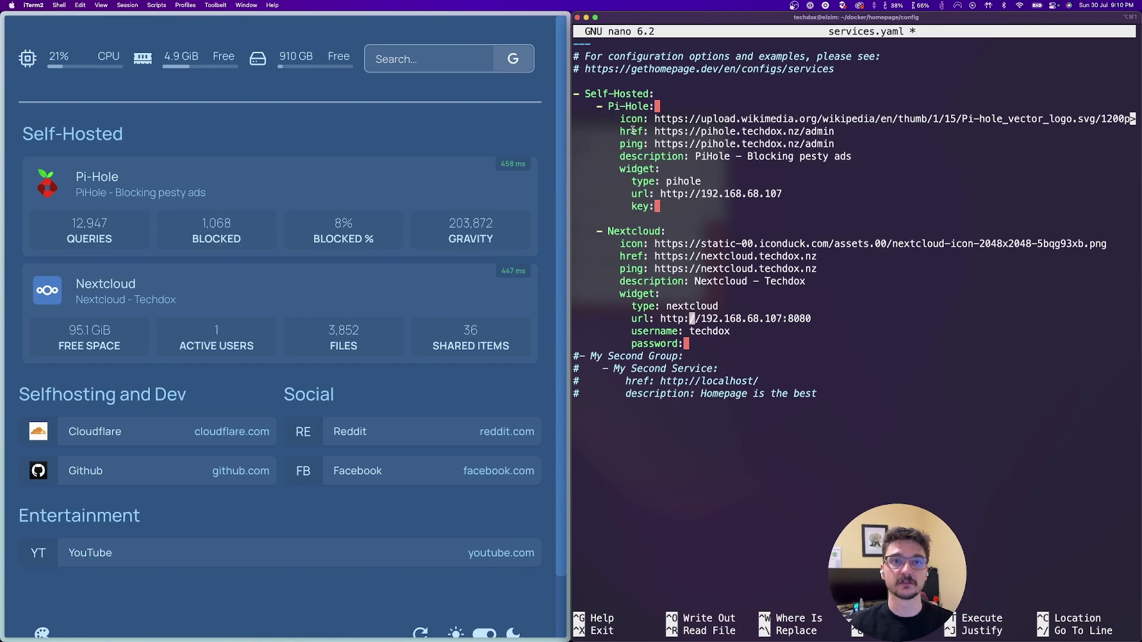
double_click(631, 131)
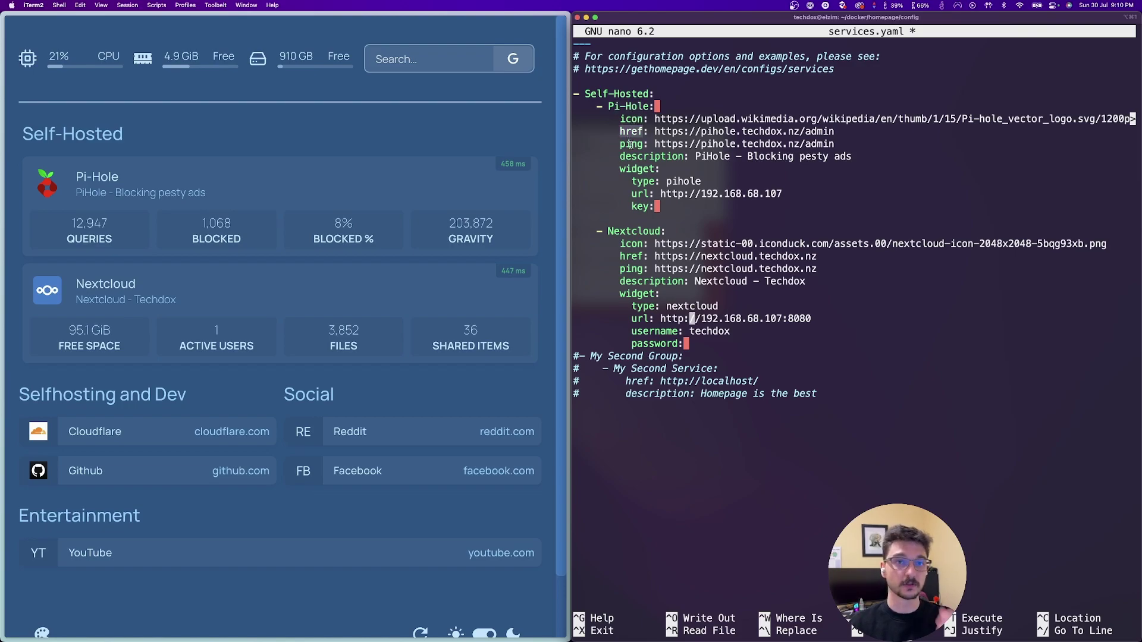
double_click(630, 144)
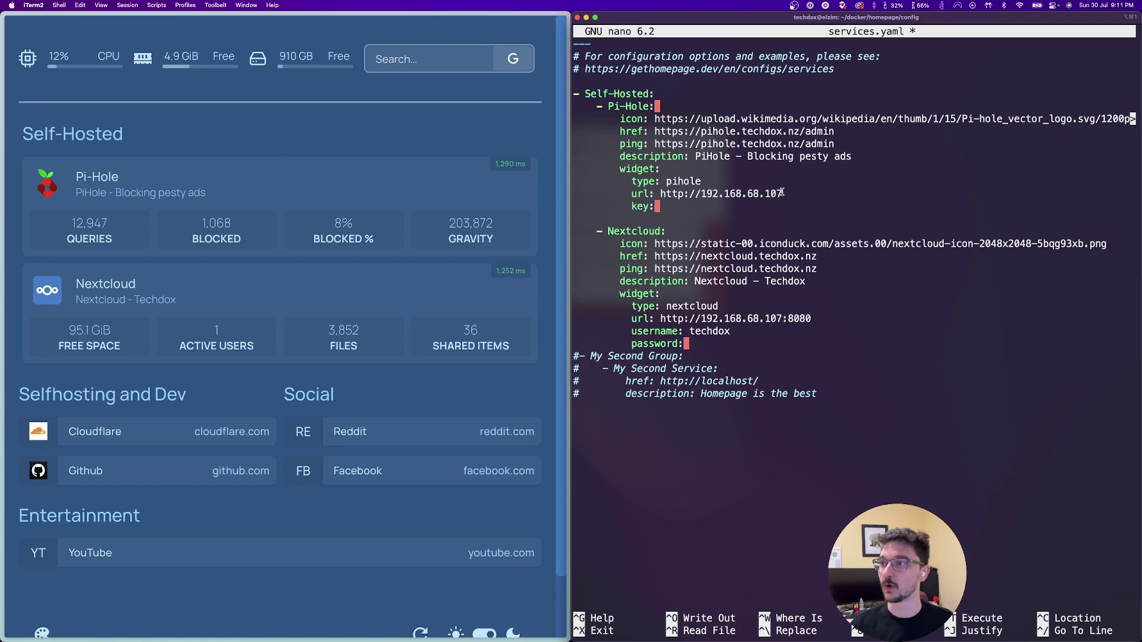
Step: Move the cursor down to the Nextcloud username and password lines
key("Up")
key("Down")
key("Down")
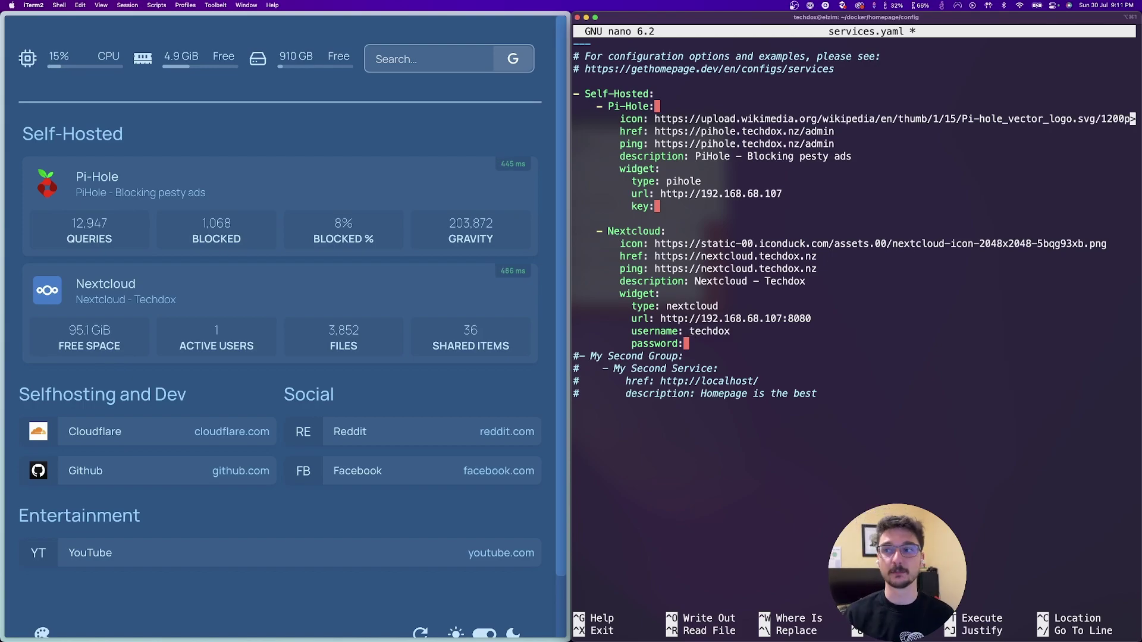
key("Down")
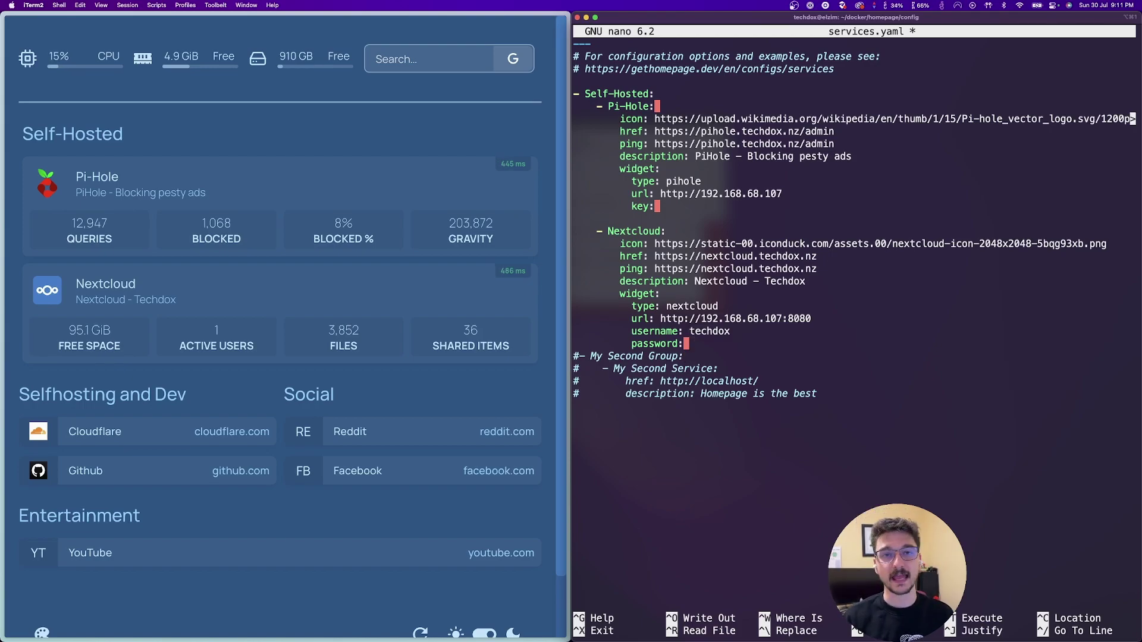